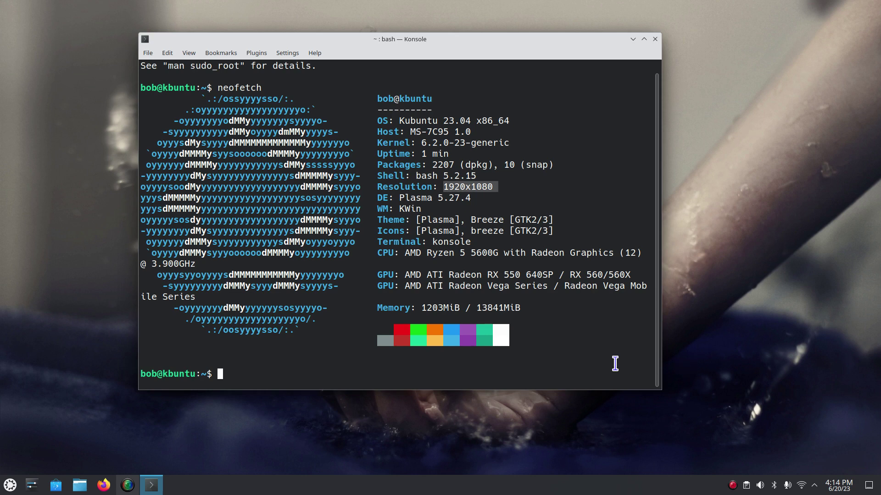
Close the Konsole window showing the Kubuntu 23.04 neofetch summary with Ctrl+D
key("ctrl+d")
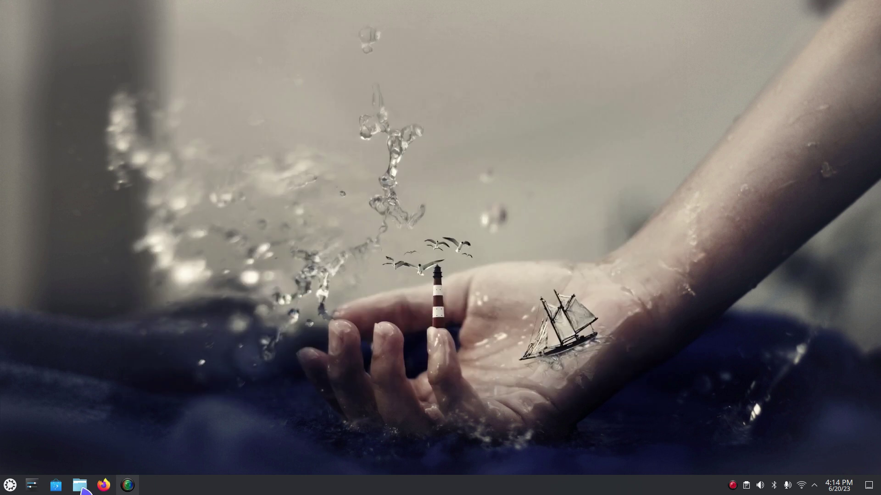
left_click(32, 485)
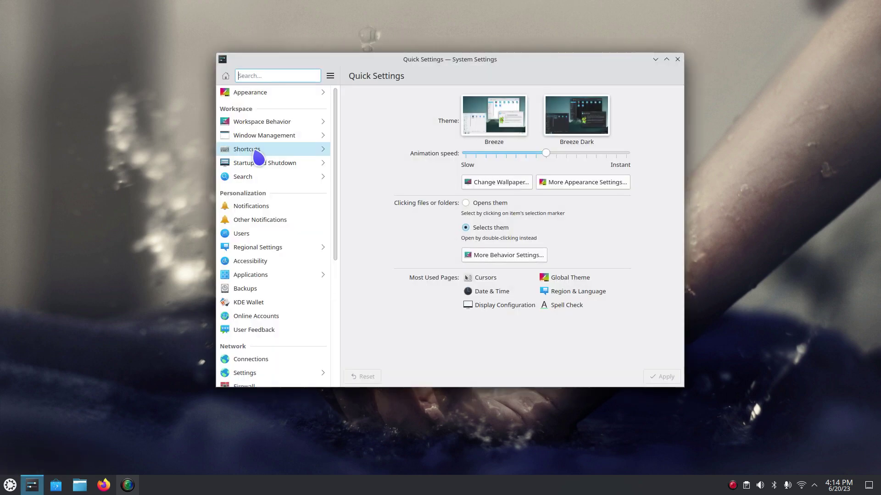
left_click(257, 94)
left_click(273, 190)
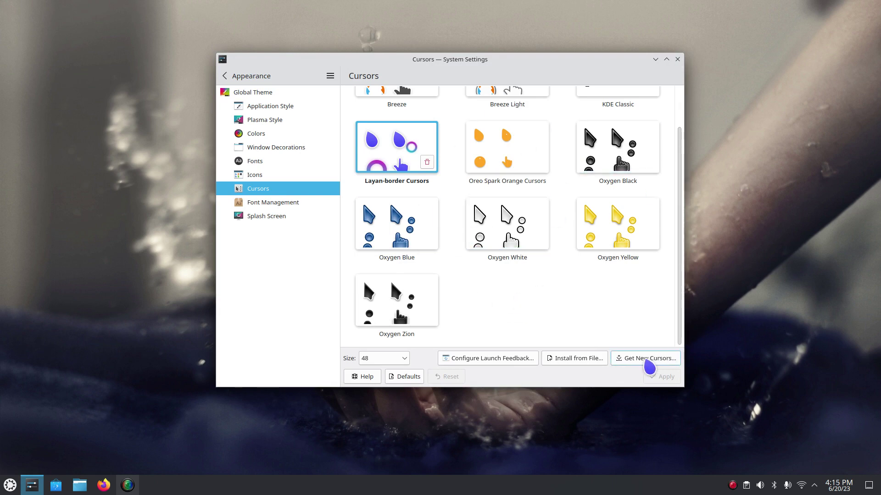
scroll(512, 303, "up", 2)
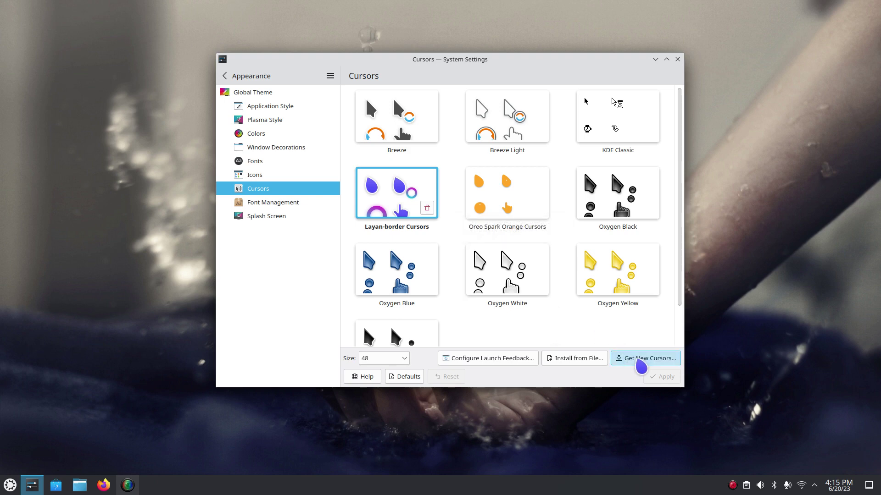
left_click(642, 363)
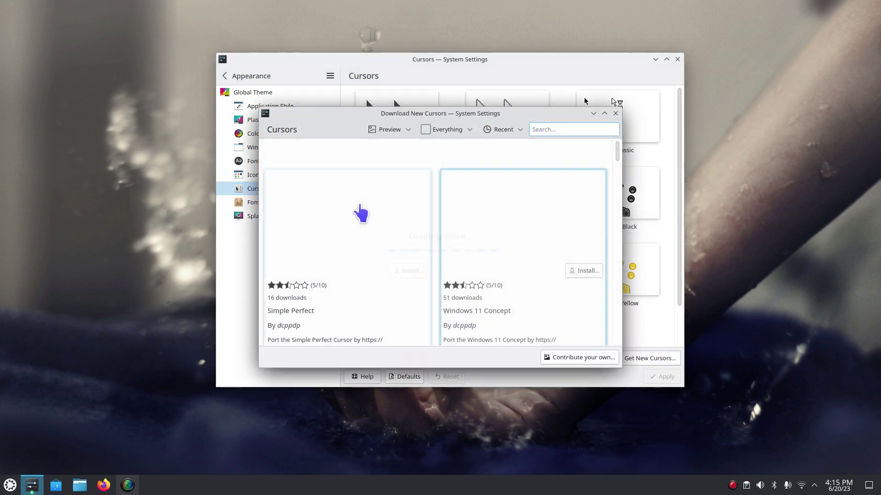
left_click(503, 130)
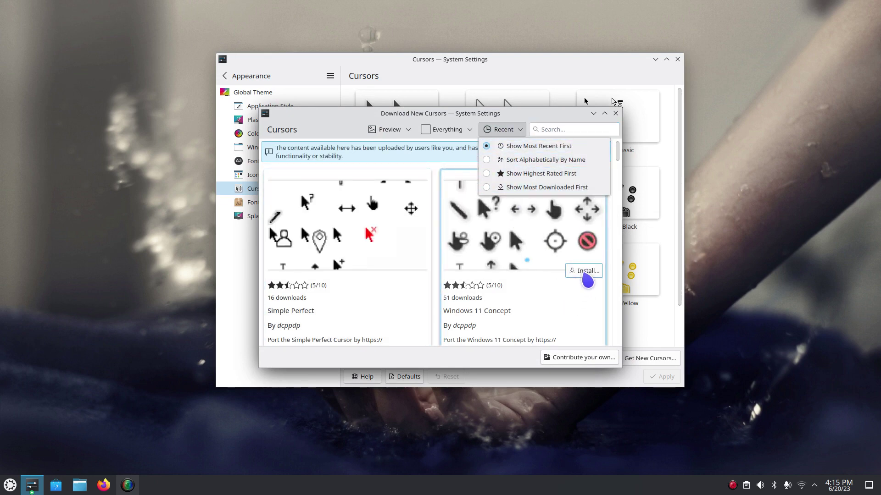
mouse_move(419, 279)
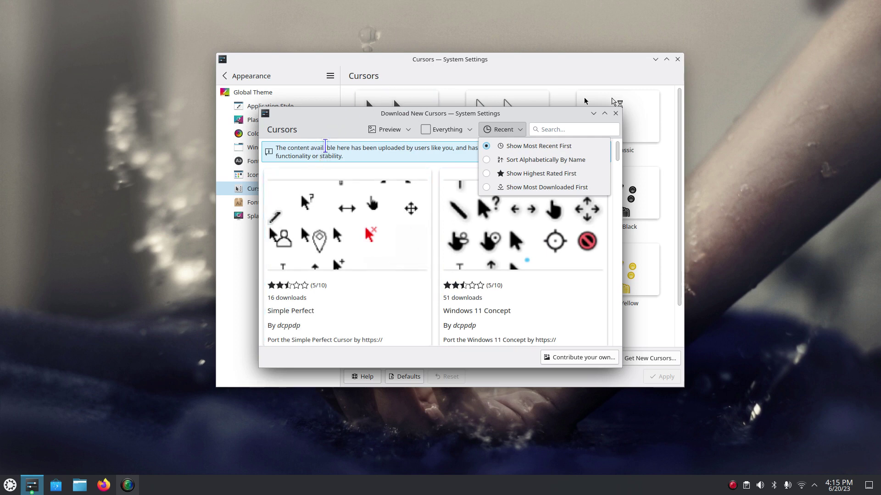
left_click(336, 135)
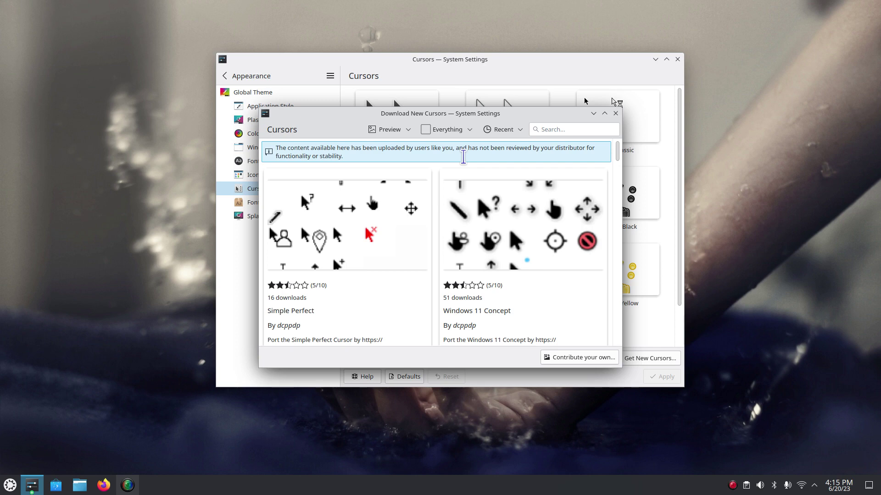
mouse_move(460, 235)
left_click(616, 113)
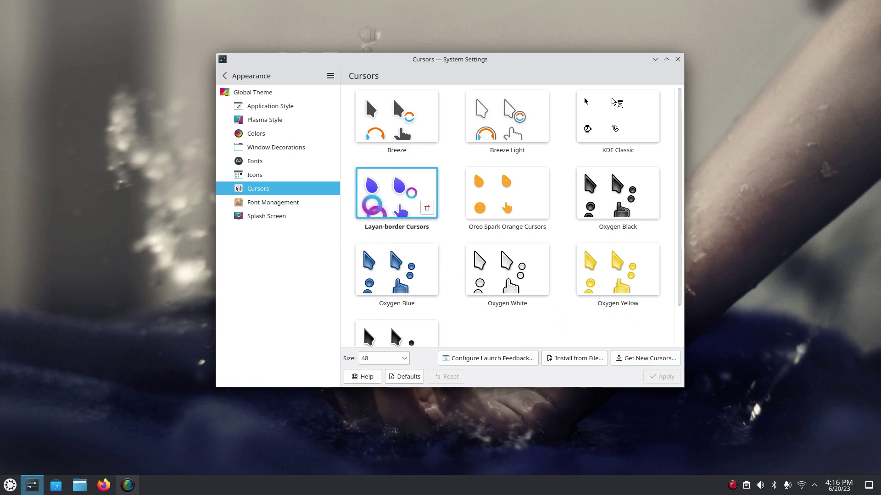
Close System Settings and open Dolphin at the Home folder
left_click(677, 59)
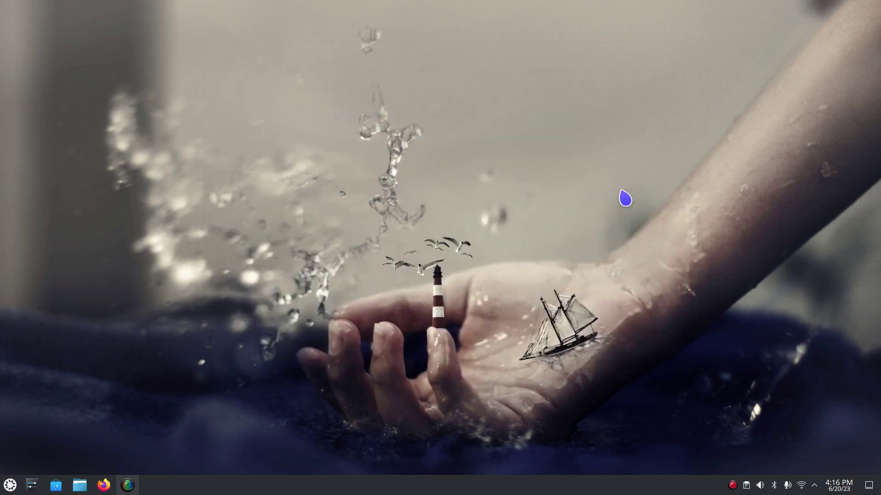
left_click(80, 485)
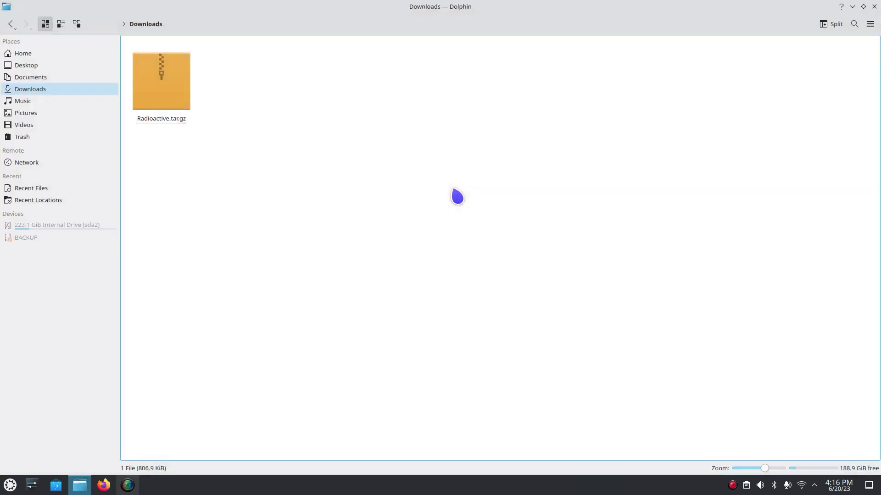
left_click(29, 55)
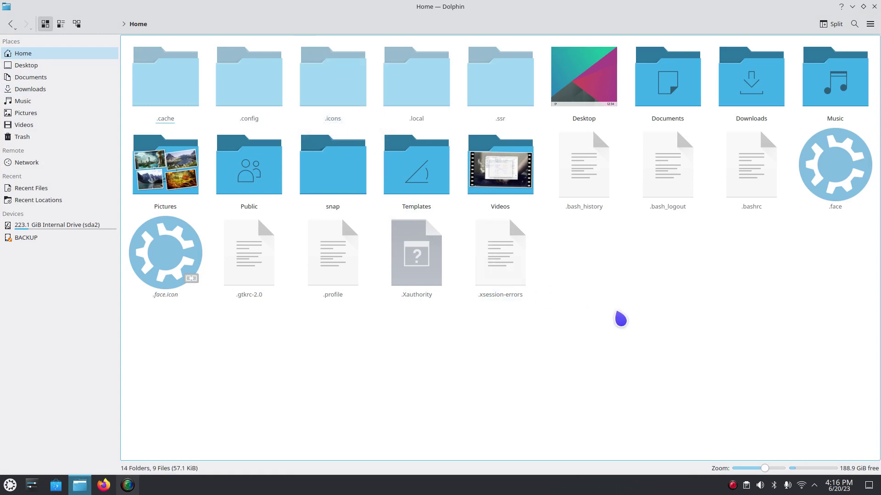
Show hidden files in Home and open the .icons folder
key("ctrl+h")
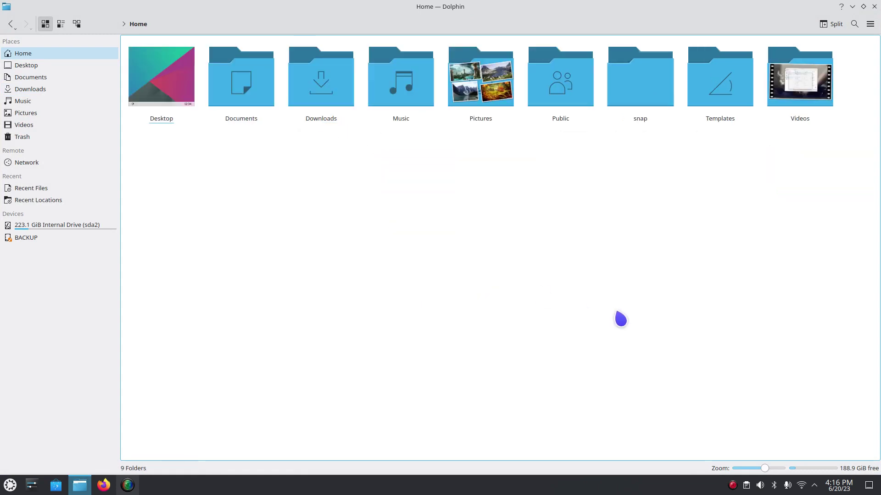
scroll(478, 309, "down", 2)
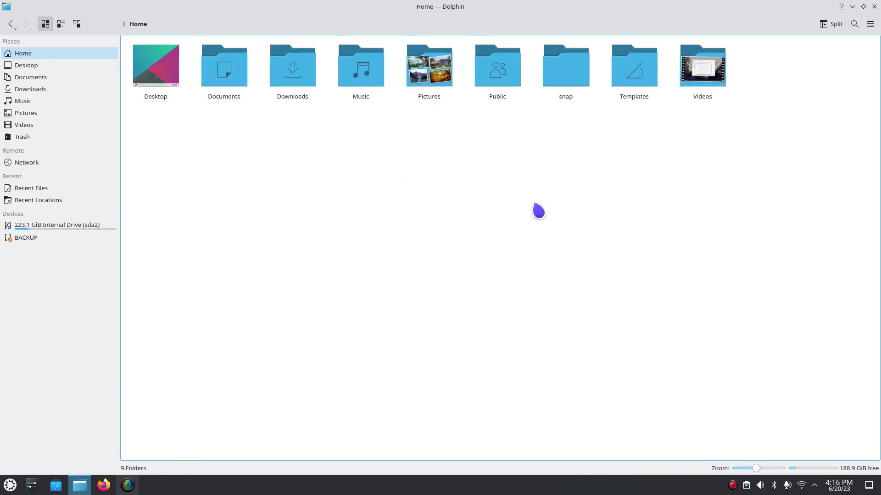
key("ctrl+h")
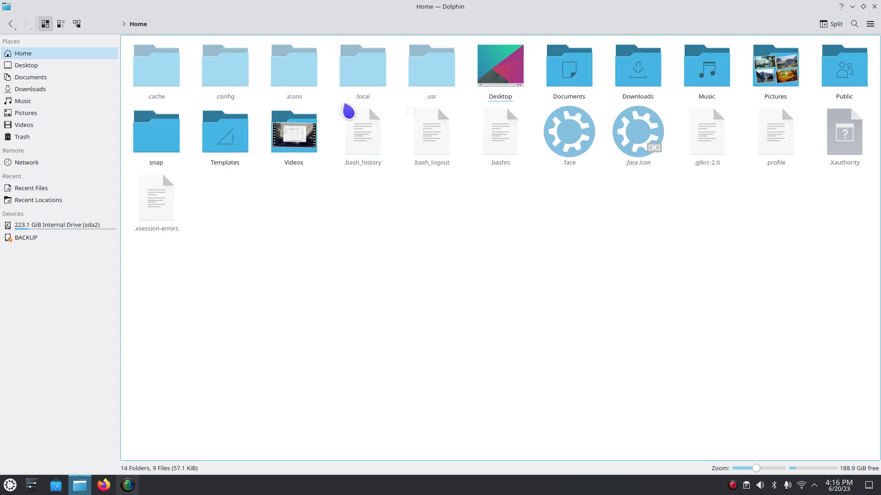
left_click(304, 81)
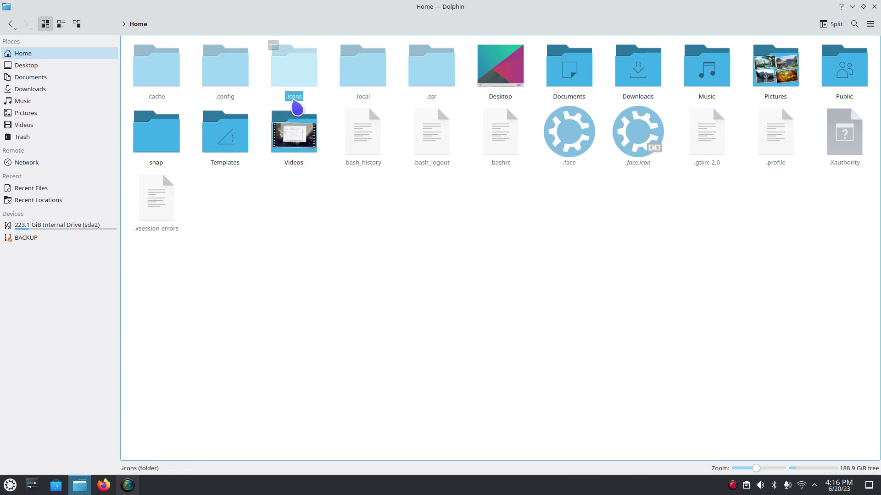
right_click(350, 321)
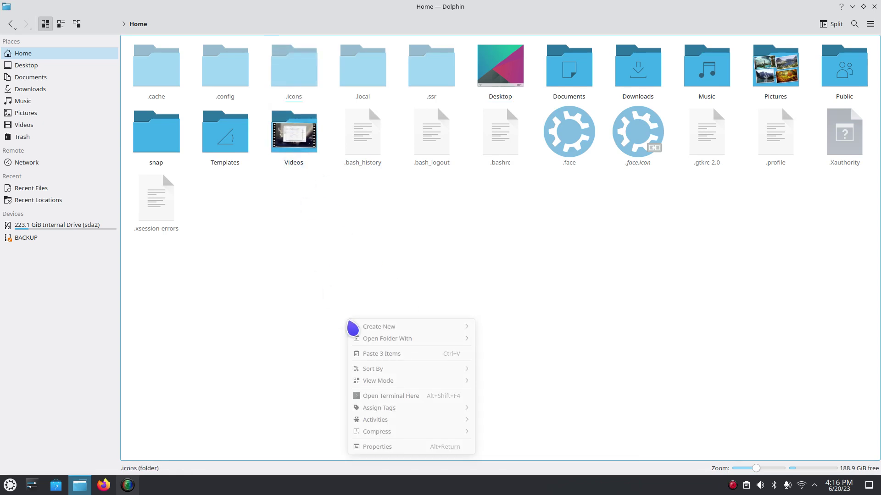
mouse_move(415, 331)
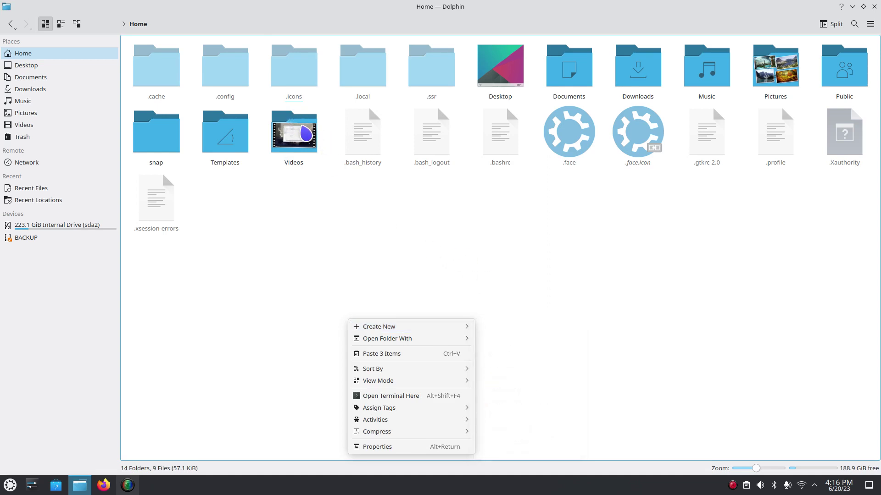
left_click(443, 292)
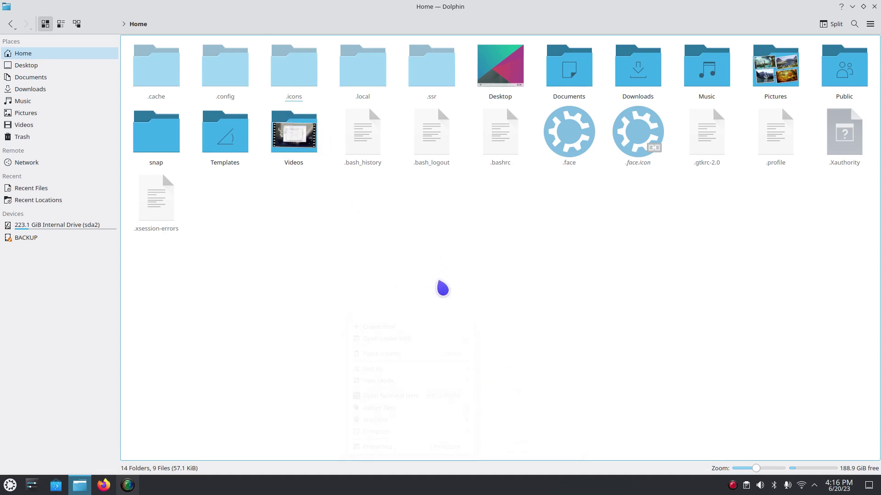
scroll(446, 296, "up", 2)
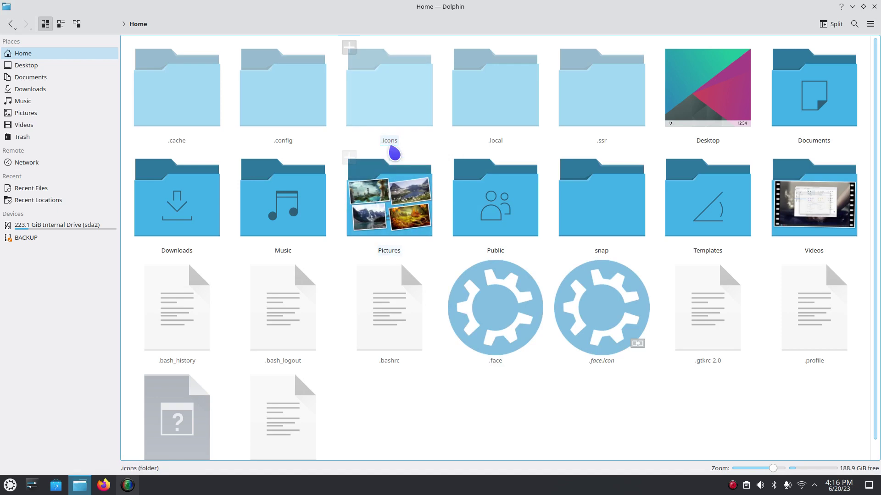
left_click(387, 88)
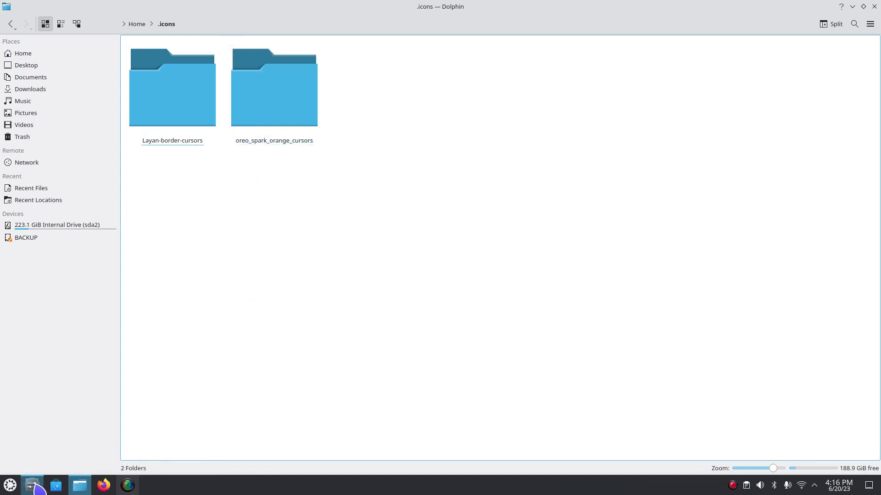
left_click(53, 485)
left_click(232, 92)
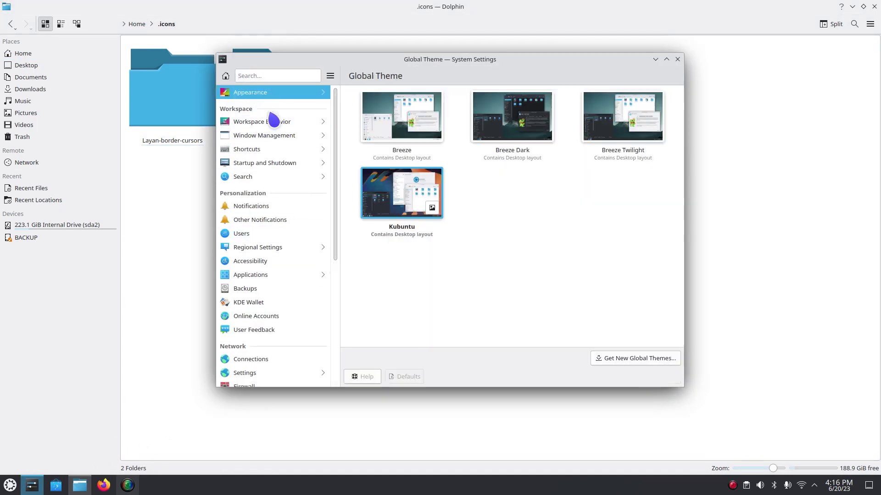
left_click(272, 193)
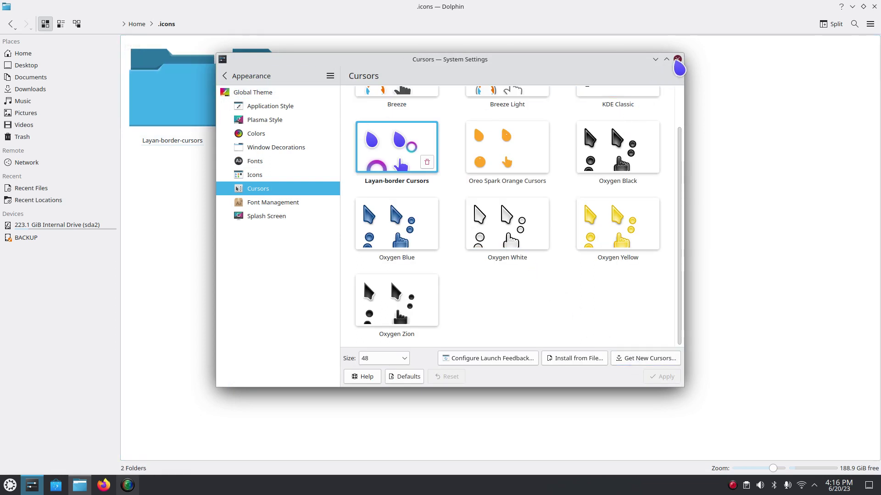
left_click(677, 59)
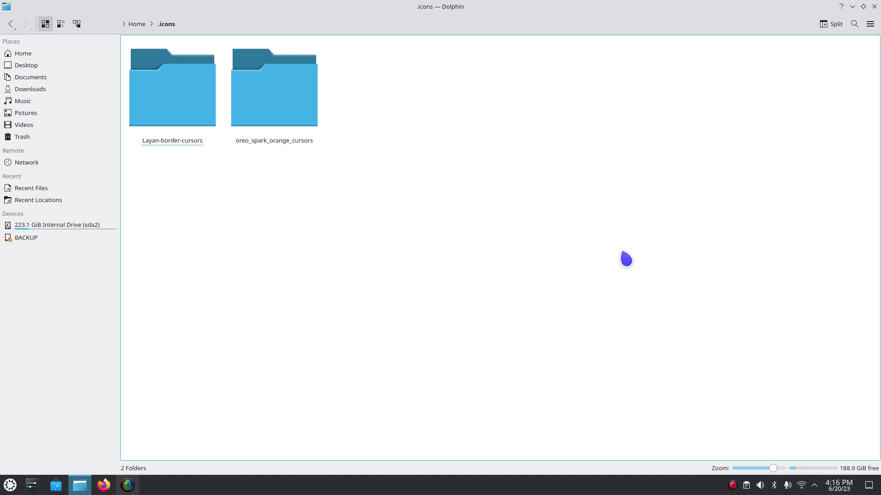
Close Dolphin and open gnome-look.org's Cursors category in Firefox, sorted by Rating
left_click(874, 7)
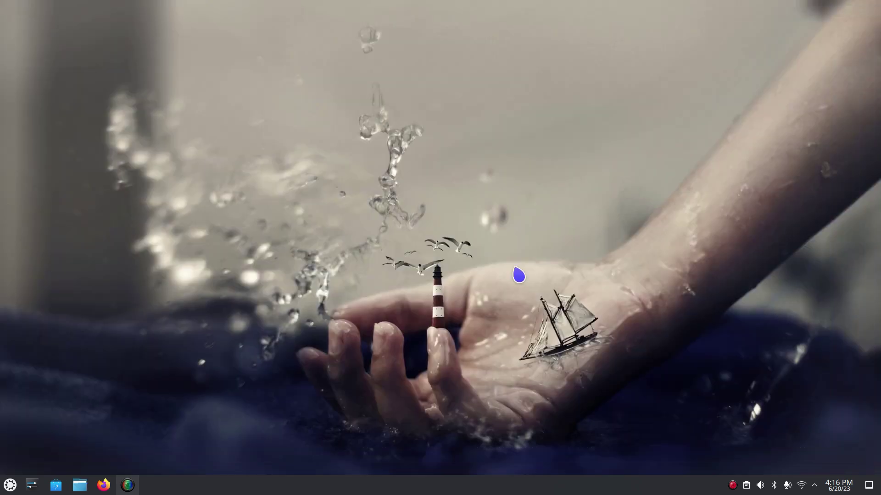
left_click(104, 485)
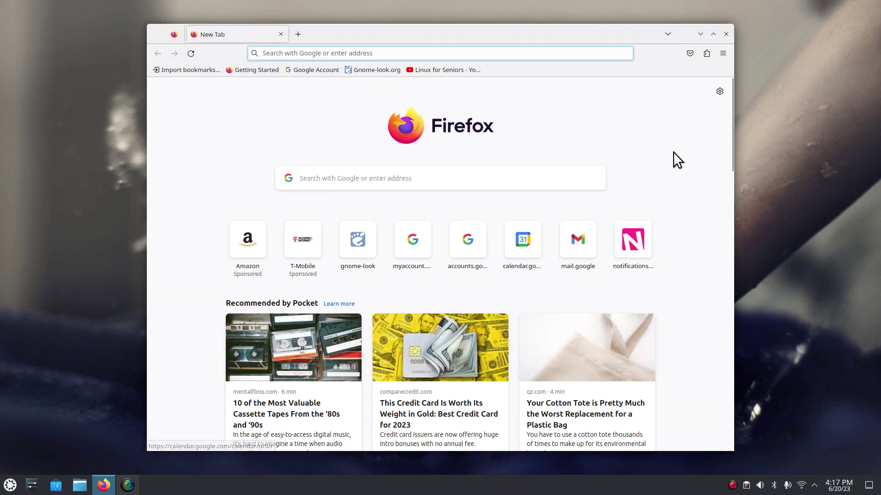
left_click(367, 70)
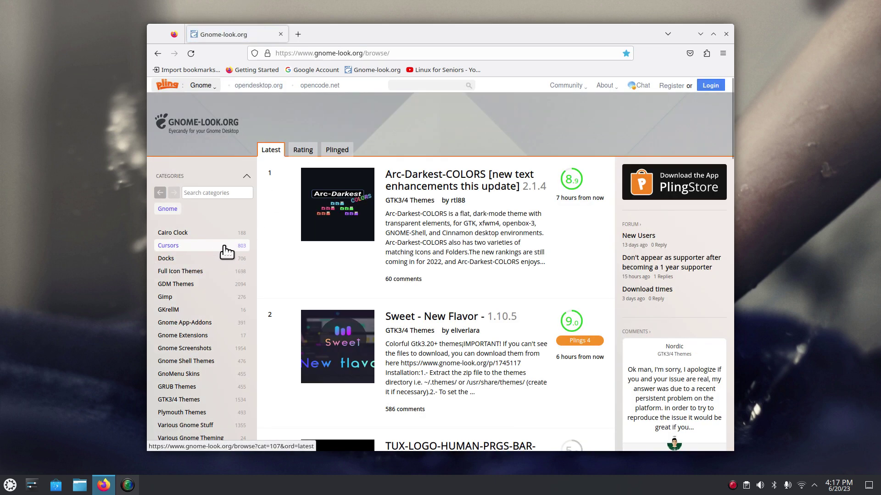
left_click(224, 247)
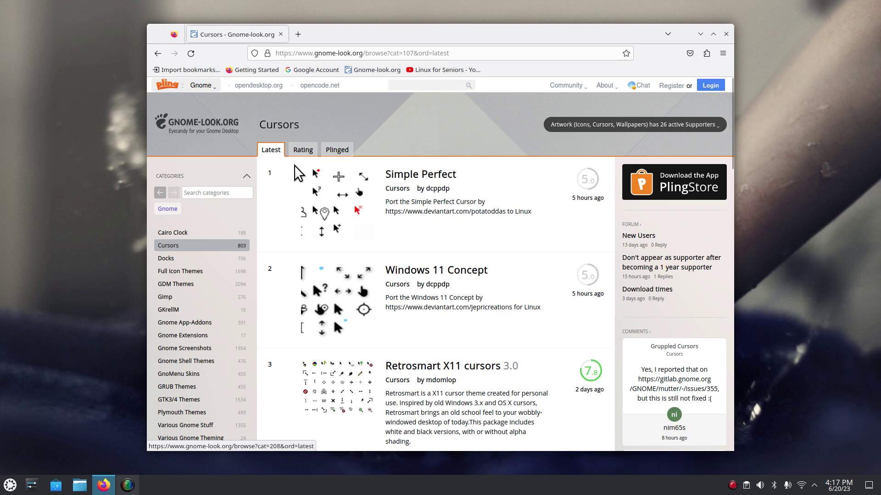
left_click(300, 149)
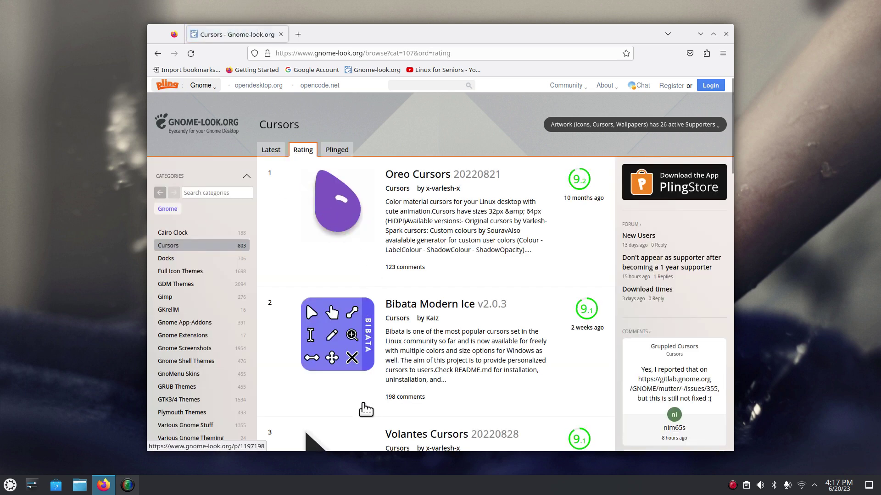
Browse the Get New Cursors catalogue under Appearance > Cursors, then close System Settings
left_click(32, 485)
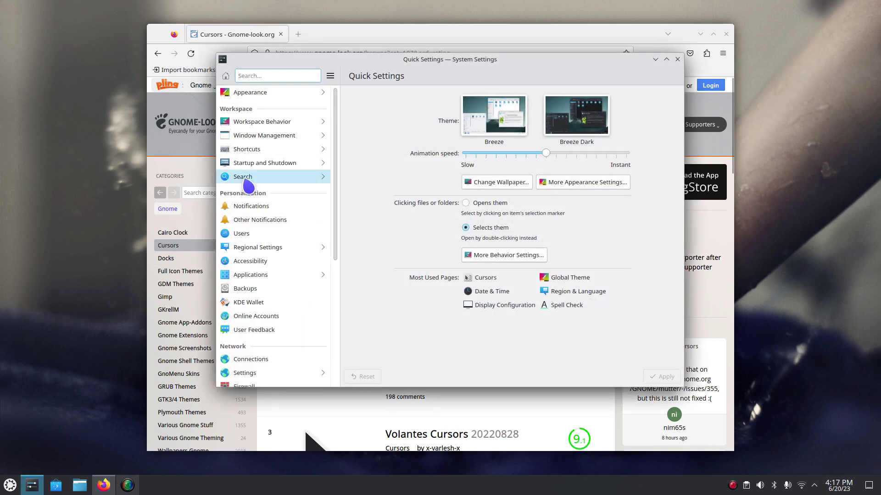
left_click(265, 97)
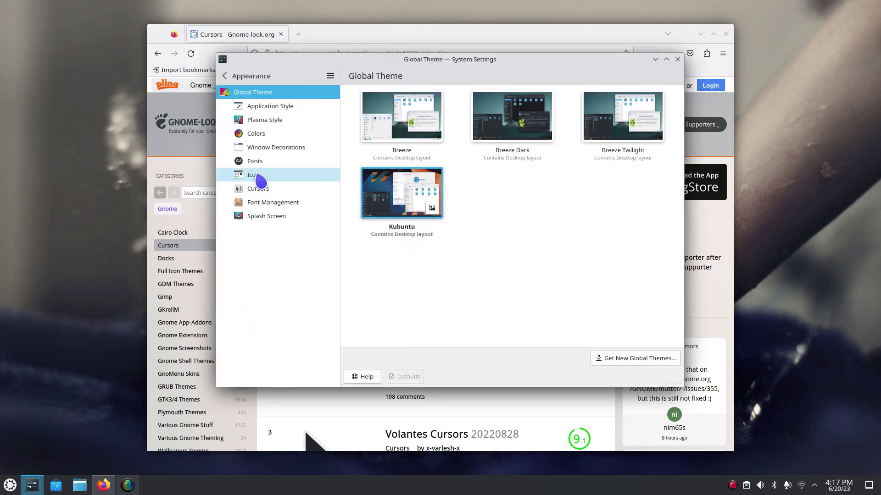
left_click(256, 190)
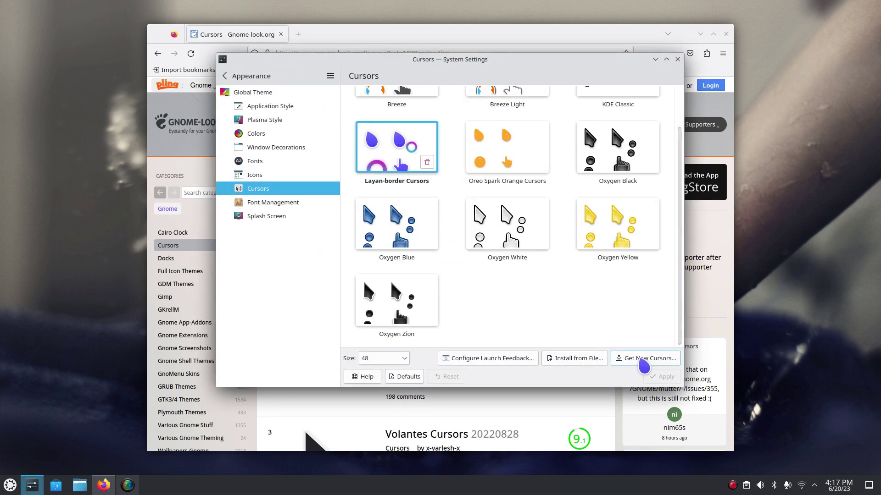
left_click(648, 360)
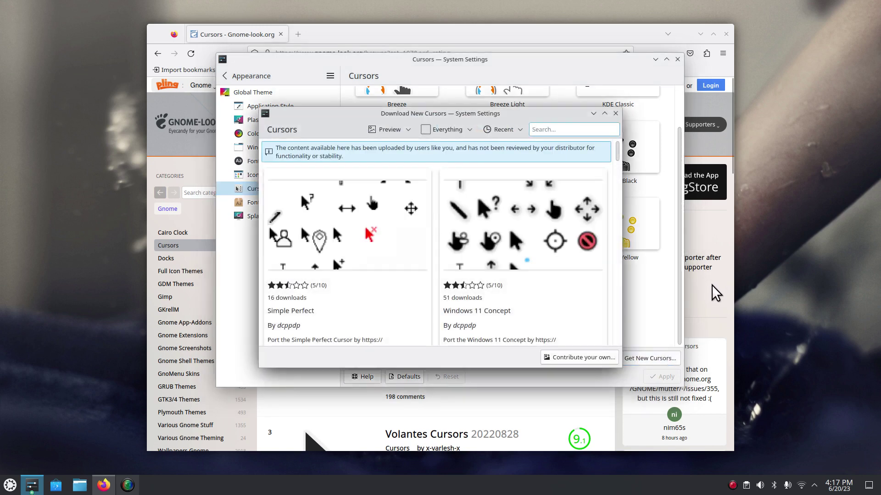
mouse_move(299, 319)
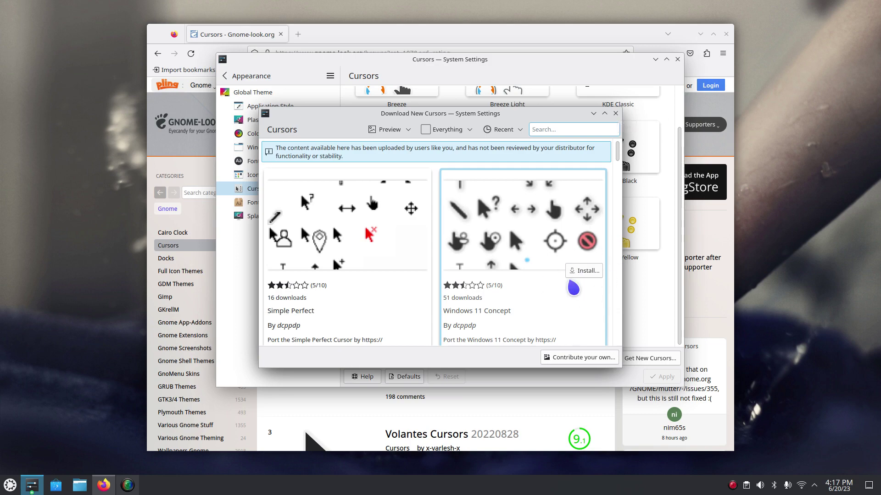
left_click(615, 114)
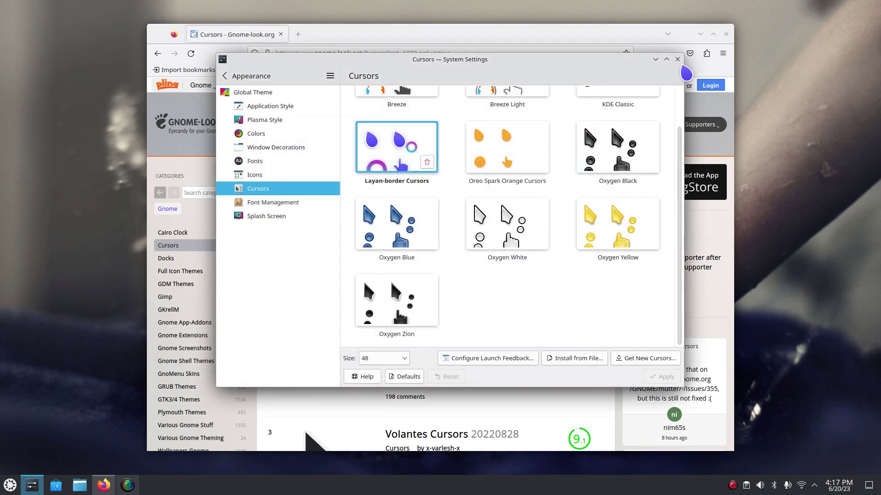
left_click(677, 60)
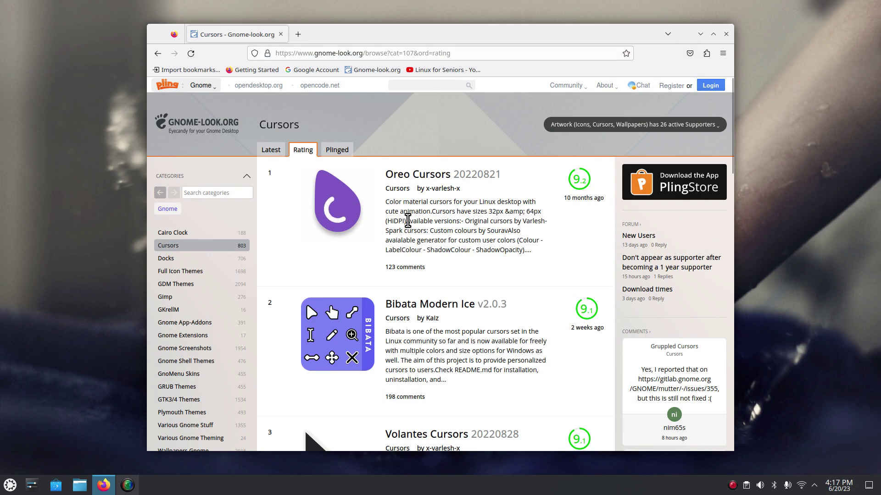
scroll(433, 335, "down", 5)
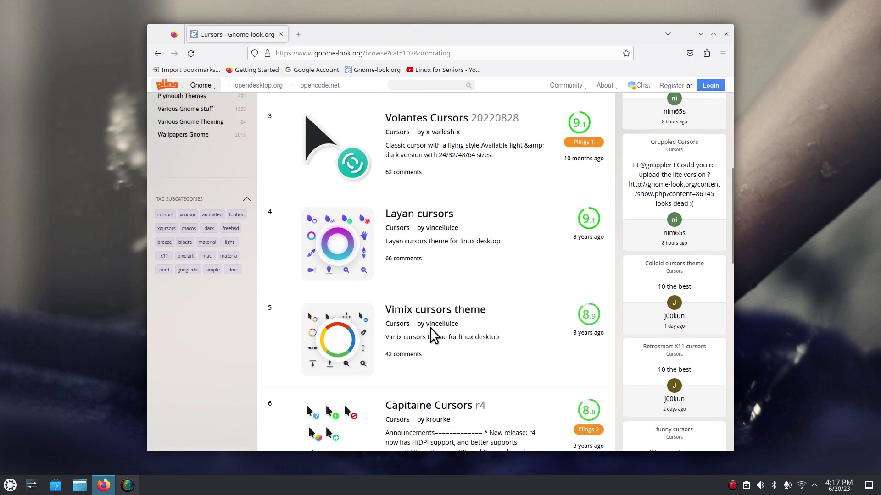
scroll(432, 328, "up", 5)
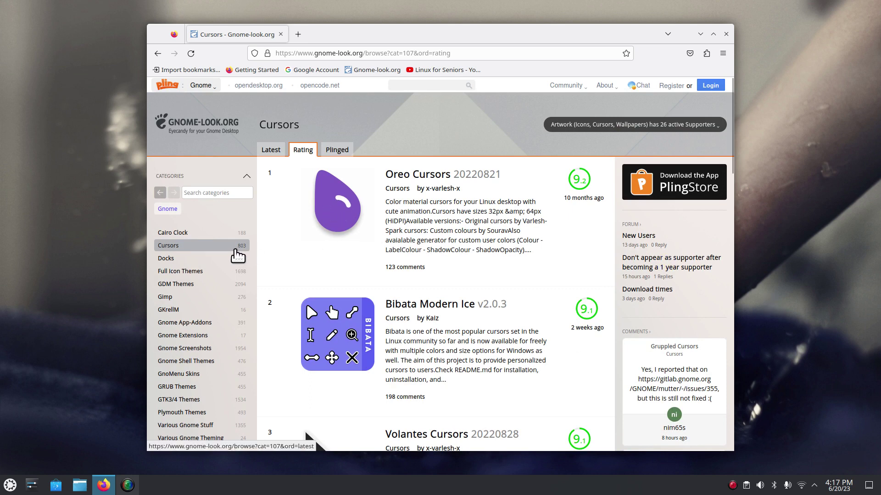
left_click(400, 177)
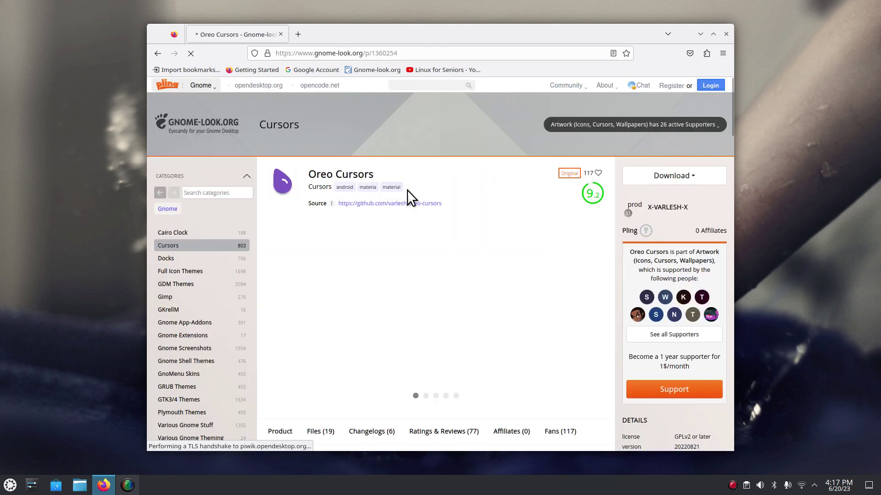
scroll(418, 242, "down", 5)
left_click(318, 178)
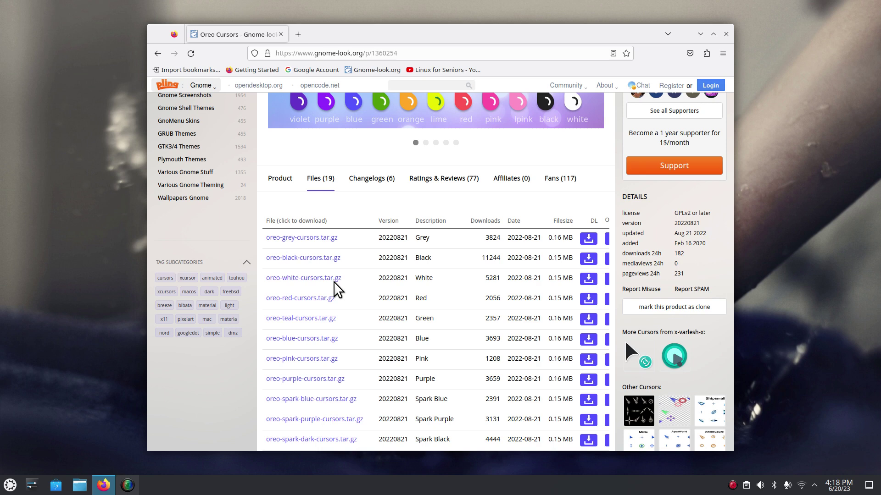
left_click(157, 54)
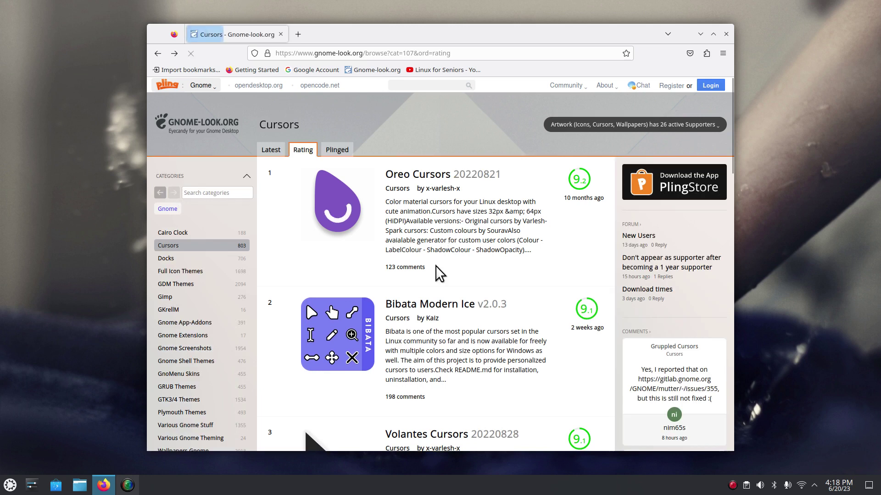
left_click(413, 312)
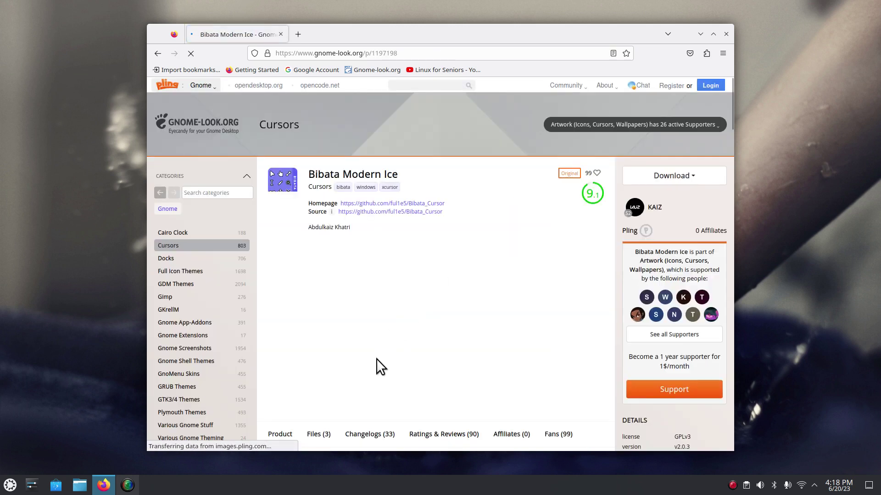
scroll(367, 348, "down", 3)
left_click(326, 312)
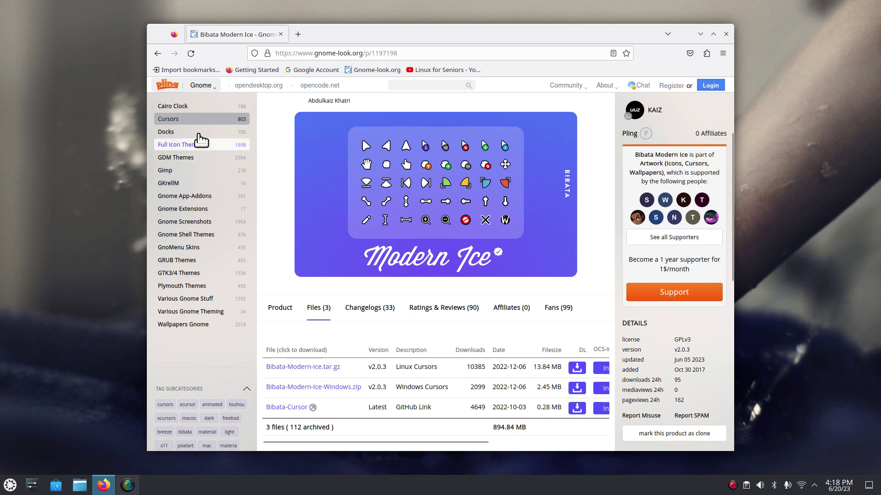
left_click(201, 120)
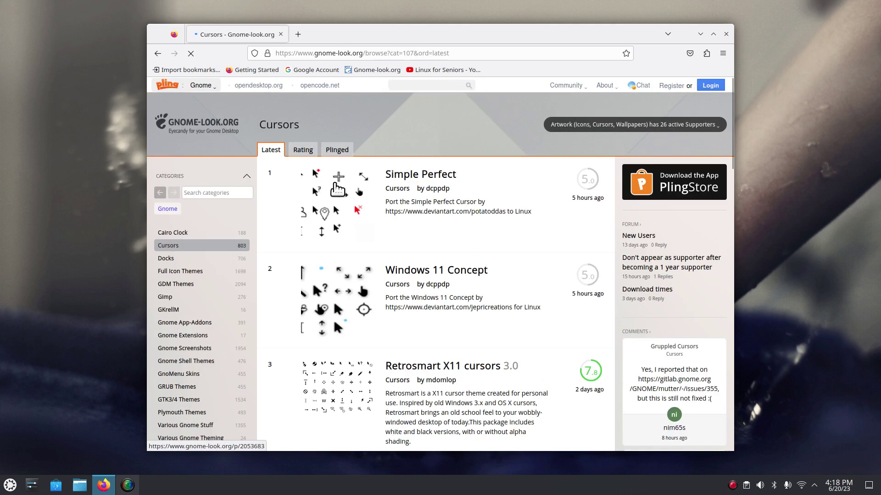
scroll(431, 308, "down", 4)
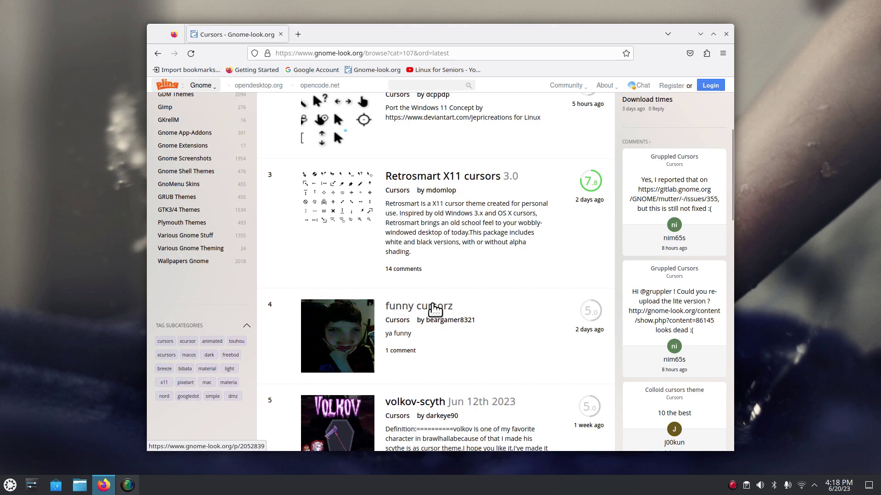
scroll(431, 312, "down", 4)
left_click(405, 215)
scroll(404, 312, "down", 4)
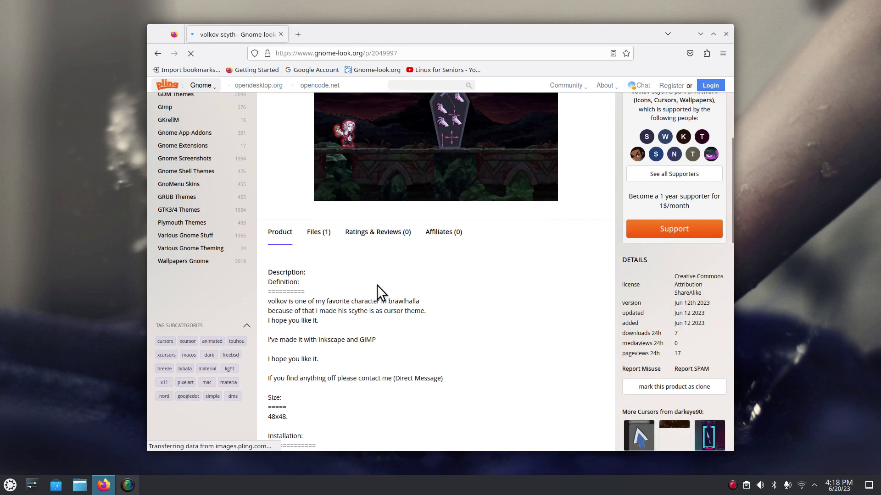
left_click(318, 232)
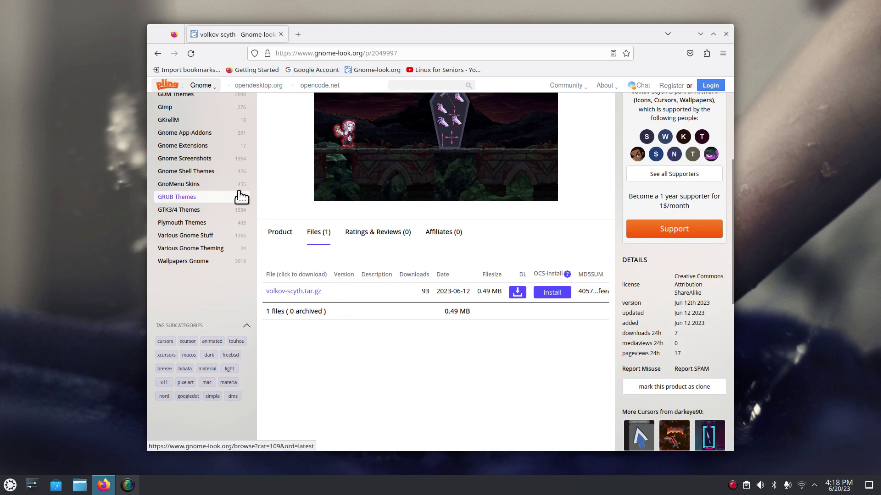
scroll(240, 193, "up", 3)
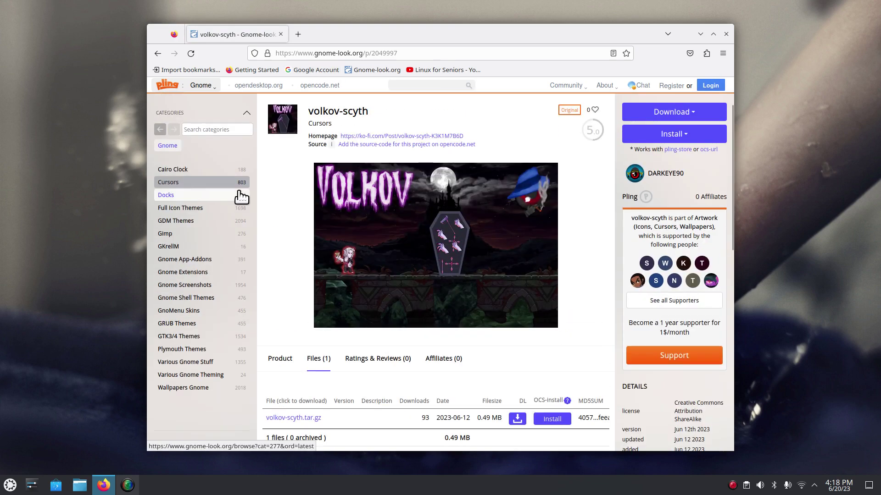
left_click(181, 186)
scroll(321, 312, "down", 4)
scroll(315, 315, "down", 1)
scroll(314, 316, "up", 3)
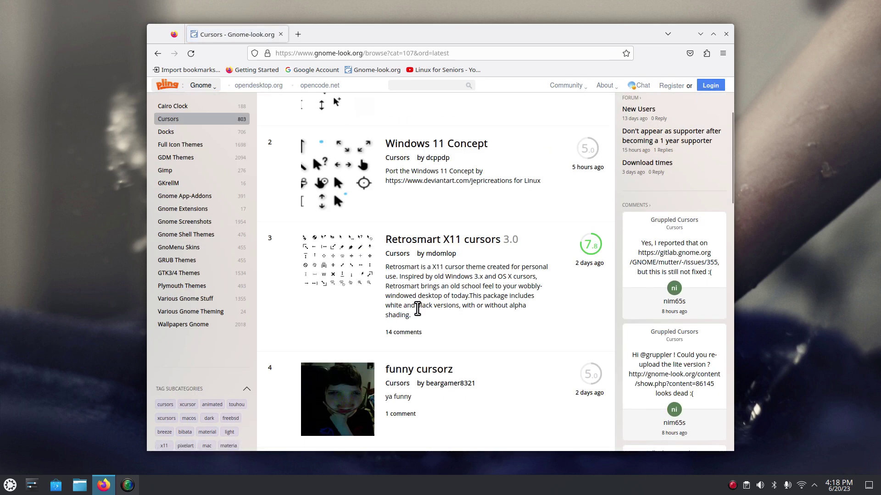
scroll(468, 335, "down", 10)
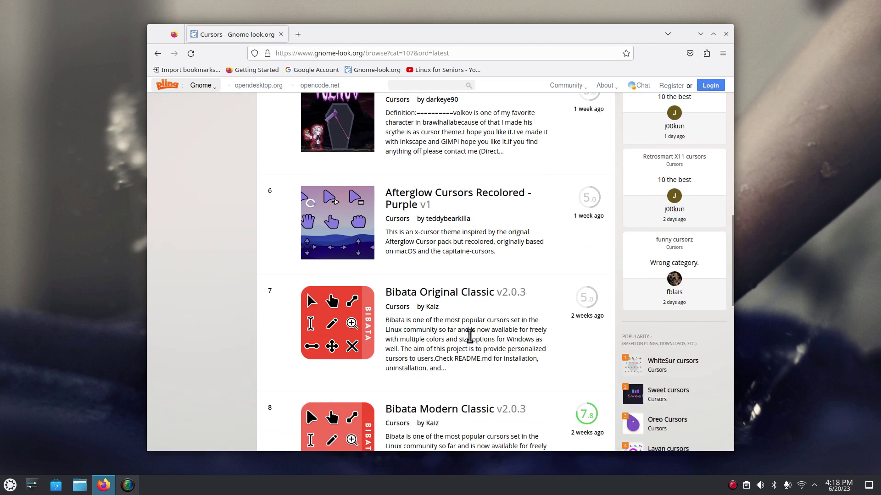
left_click(445, 229)
left_click(318, 434)
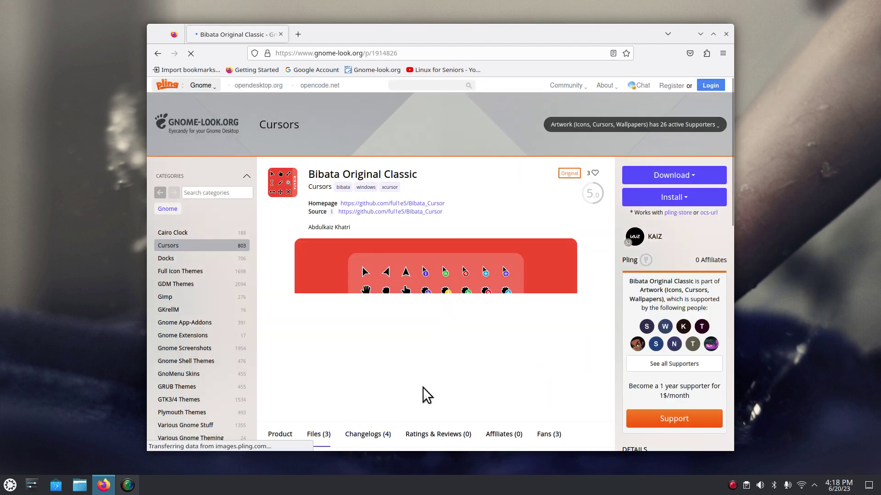
scroll(427, 388, "down", 2)
scroll(428, 381, "down", 3)
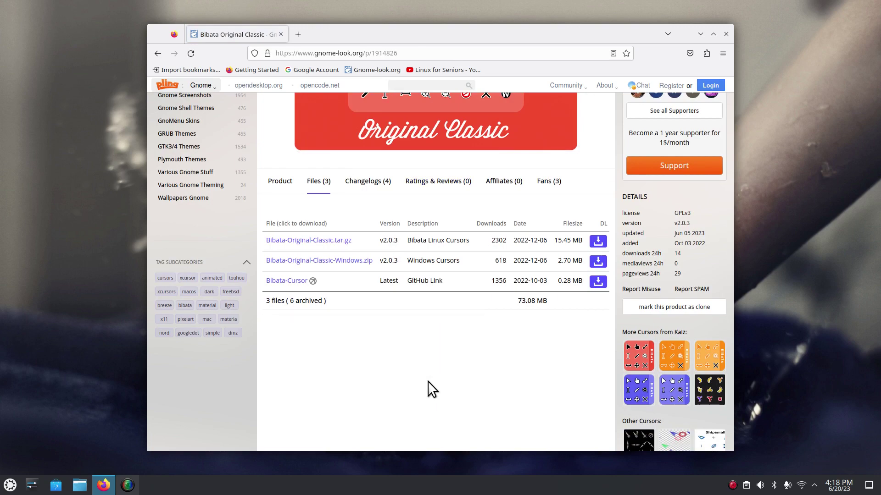
key("alt+Left")
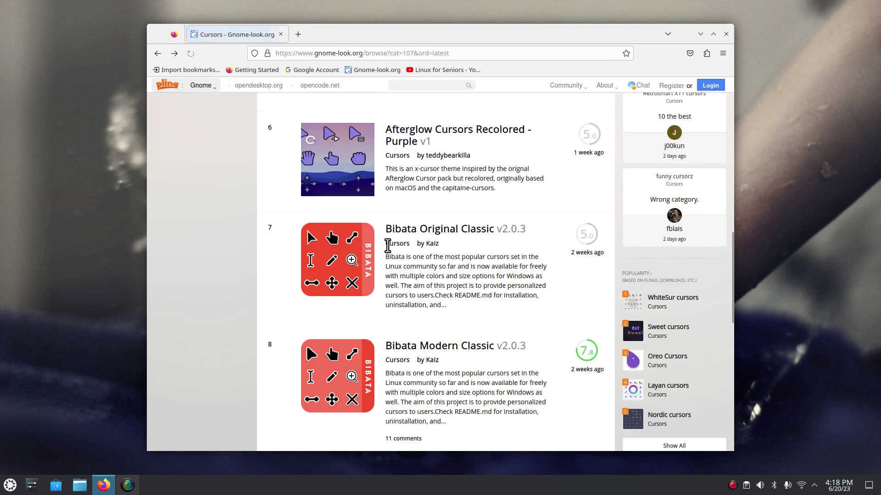
scroll(314, 148, "up", 12)
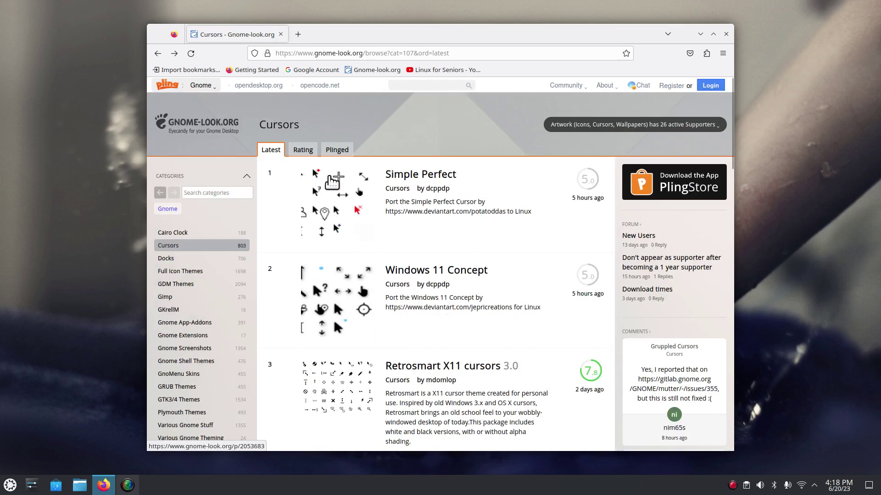
left_click(303, 151)
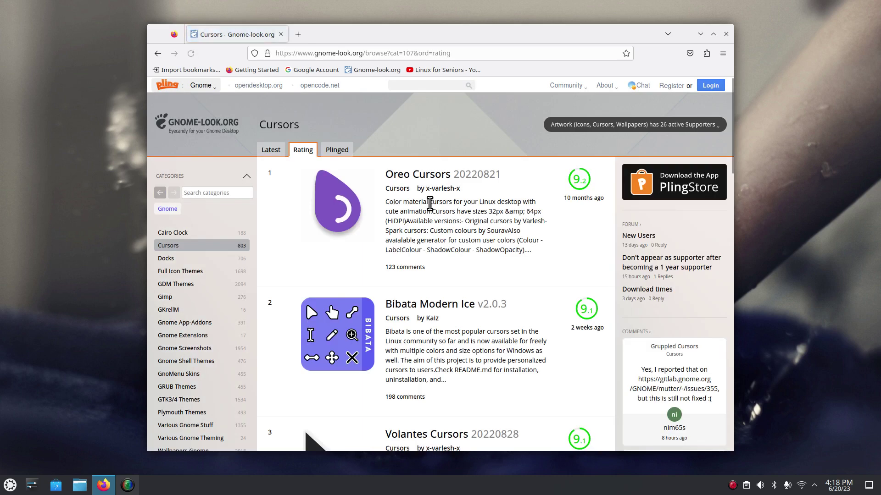
scroll(454, 315, "down", 3)
left_click(435, 309)
scroll(395, 334, "down", 4)
left_click(326, 240)
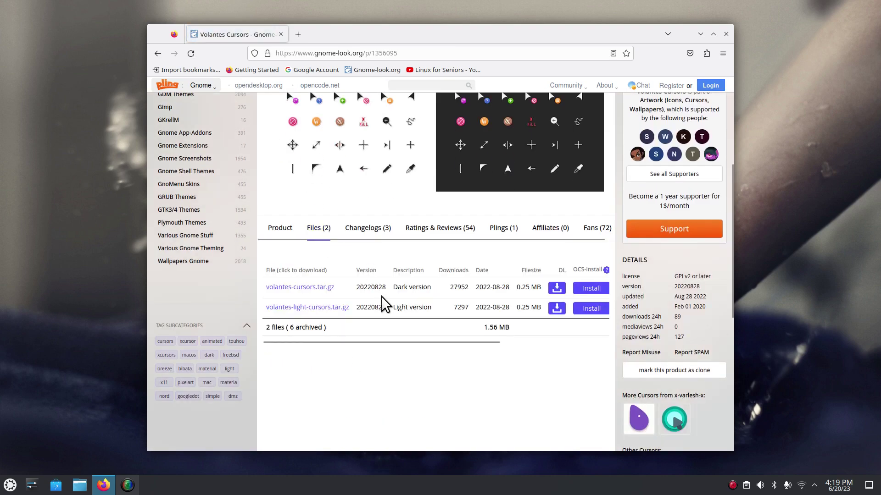
key("alt+Left")
scroll(387, 293, "down", 6)
Open the Layan cursors page and show its Files (3) tab
left_click(399, 153)
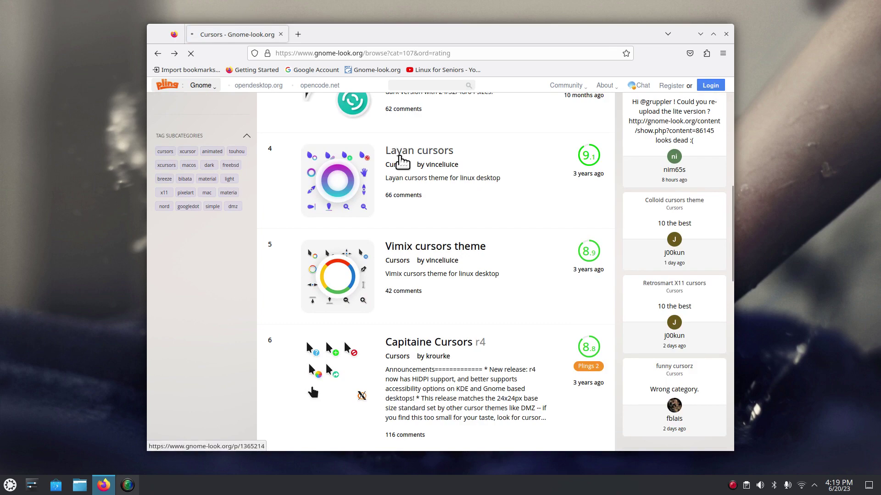
scroll(387, 345, "down", 5)
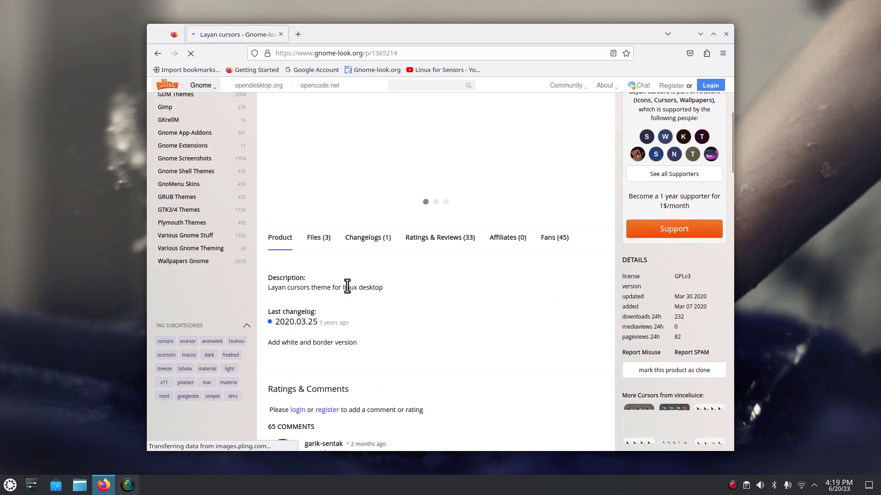
left_click(316, 241)
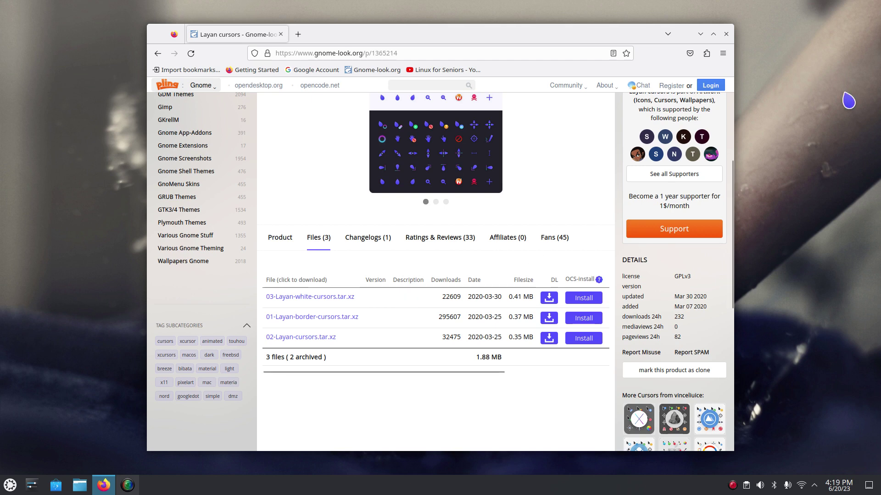
Open and close the Get New Cursors downloader in Cursors settings, then close System Settings
left_click(32, 485)
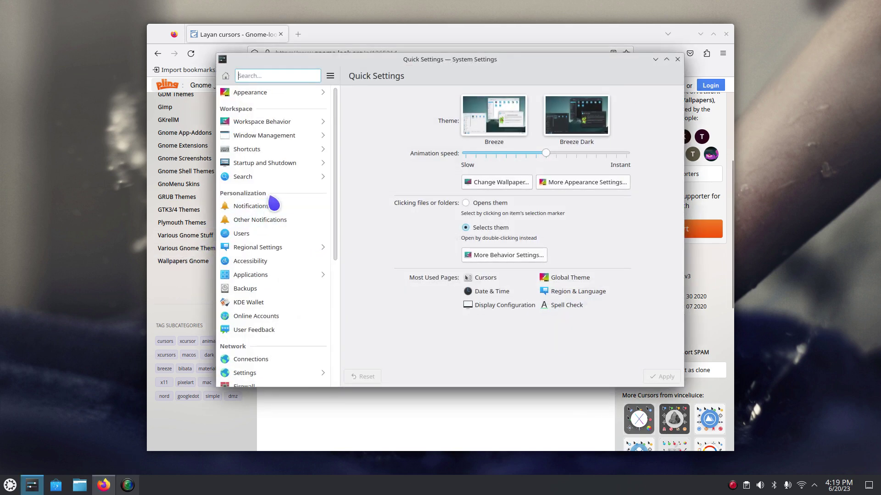
left_click(255, 92)
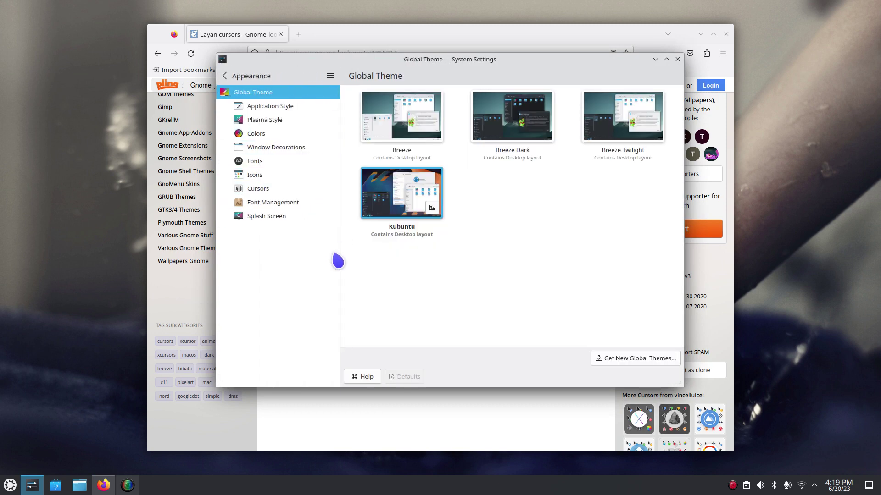
left_click(262, 190)
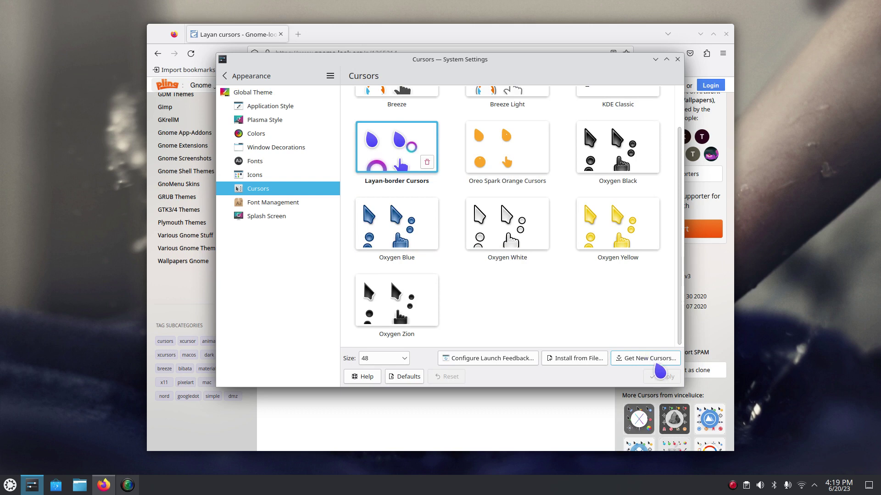
left_click(646, 363)
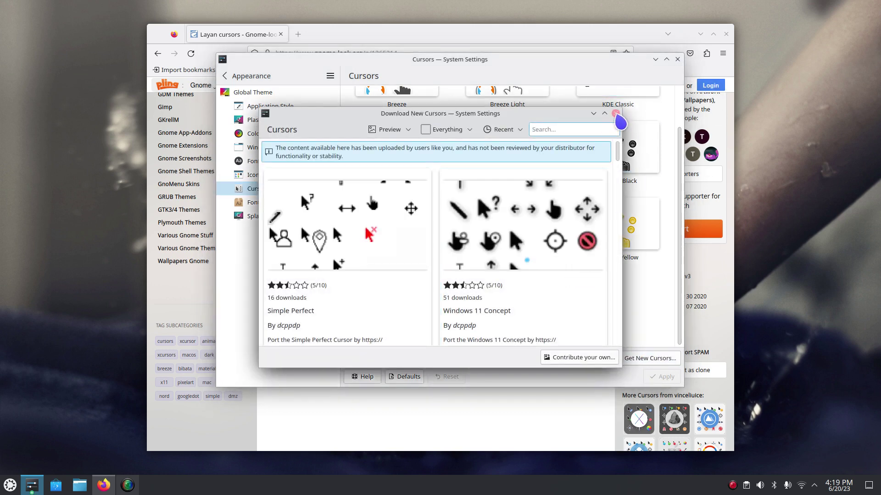
left_click(615, 113)
left_click(677, 59)
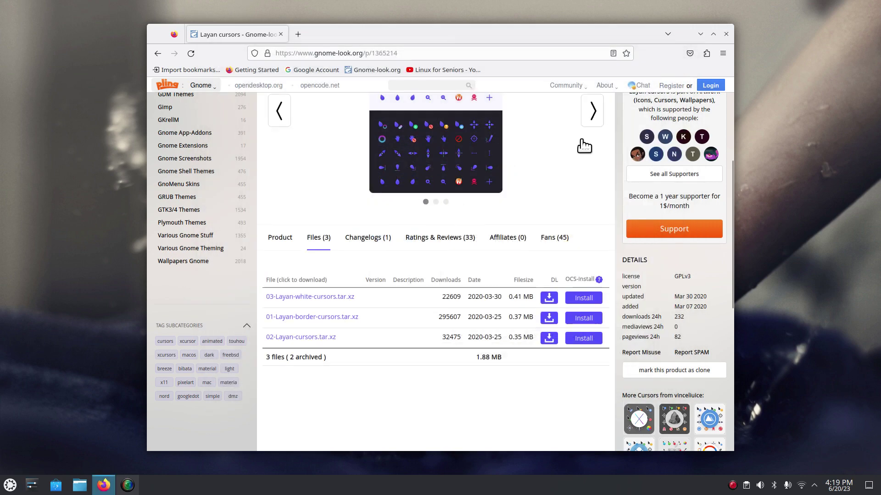
Dismiss the Layan download prompt, search 'radio', and view Radioactive's installation notes at 150% zoom
left_click(308, 297)
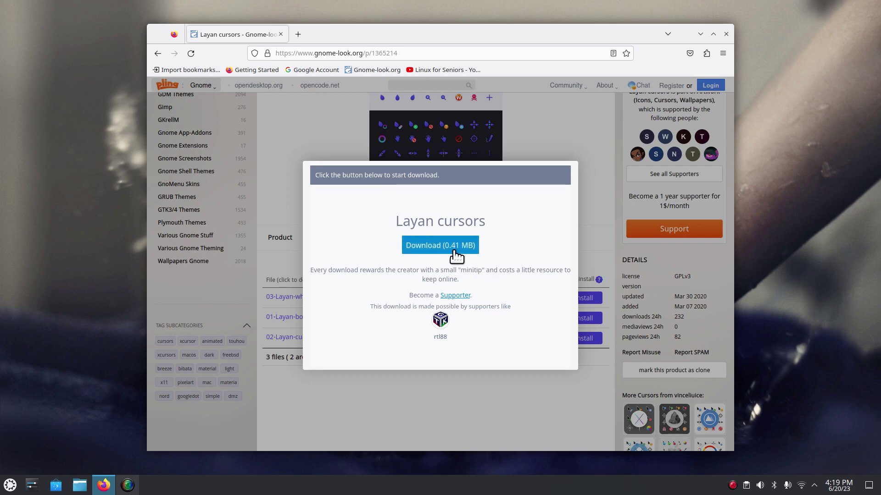
left_click(537, 126)
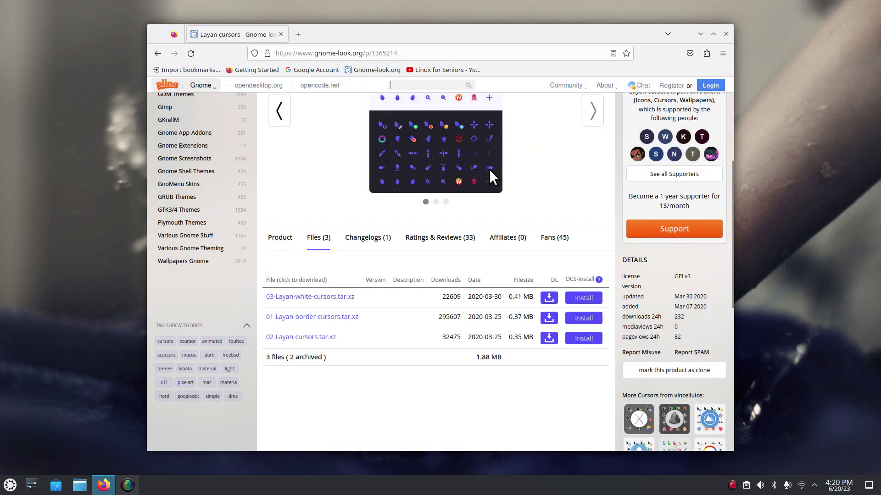
type("radio")
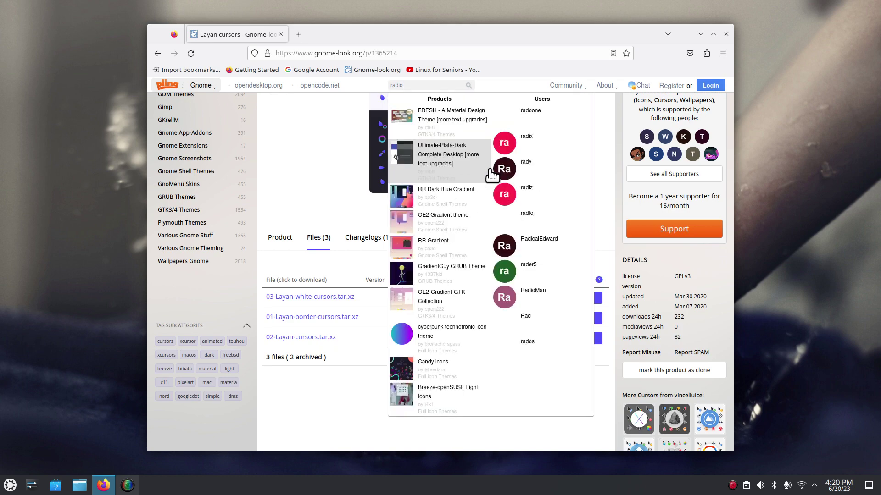
left_click(414, 161)
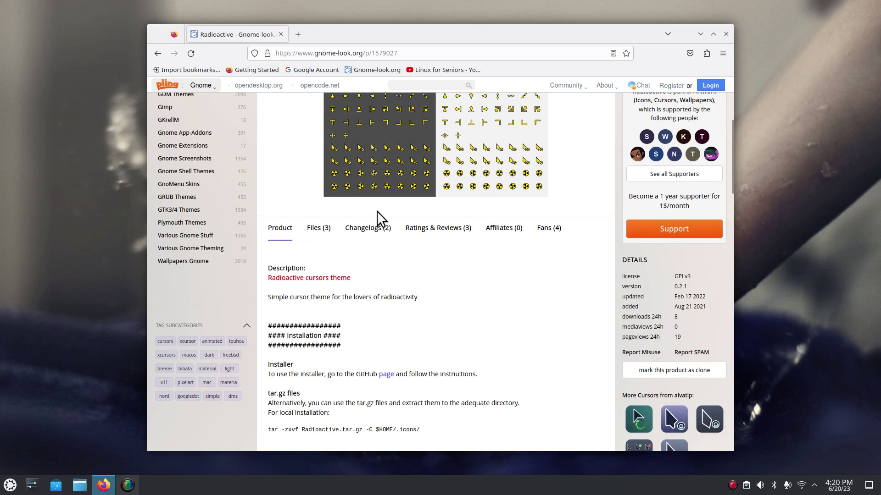
scroll(334, 258, "down", 4)
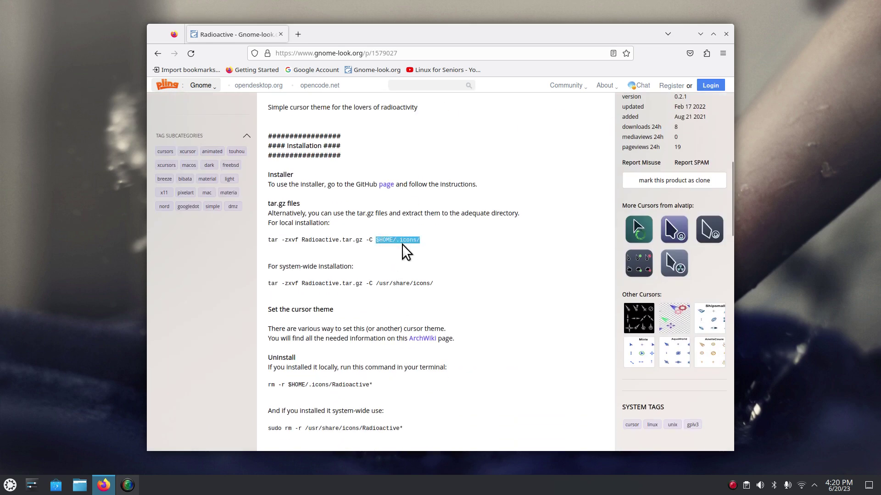
key("ctrl+plus")
key("ctrl+plus")
key("ctrl+plus")
key("ctrl+plus")
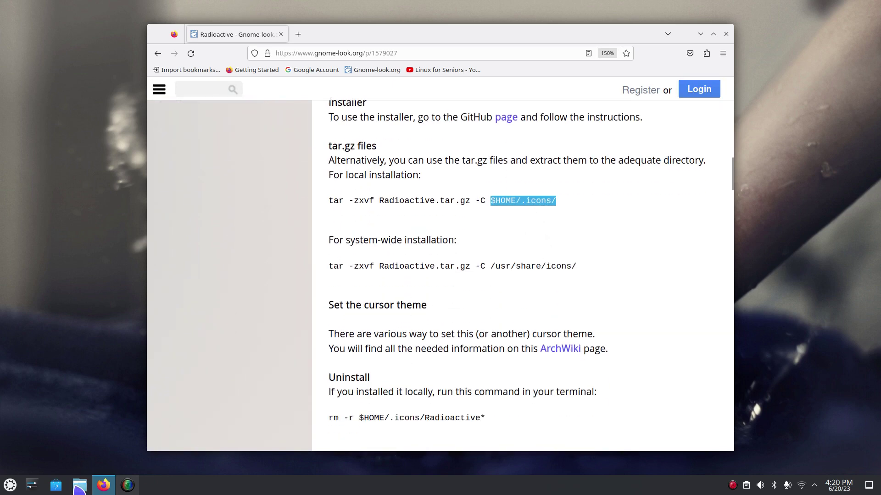
left_click(80, 485)
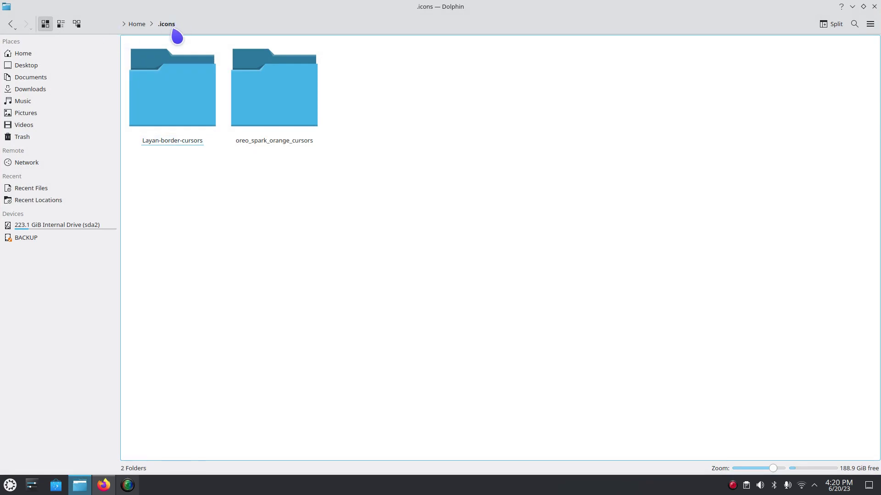
left_click(137, 26)
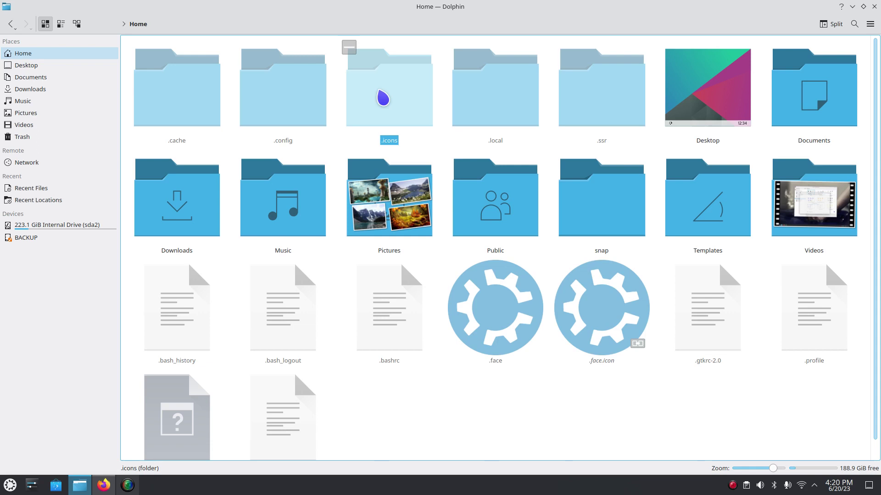
left_click(382, 95)
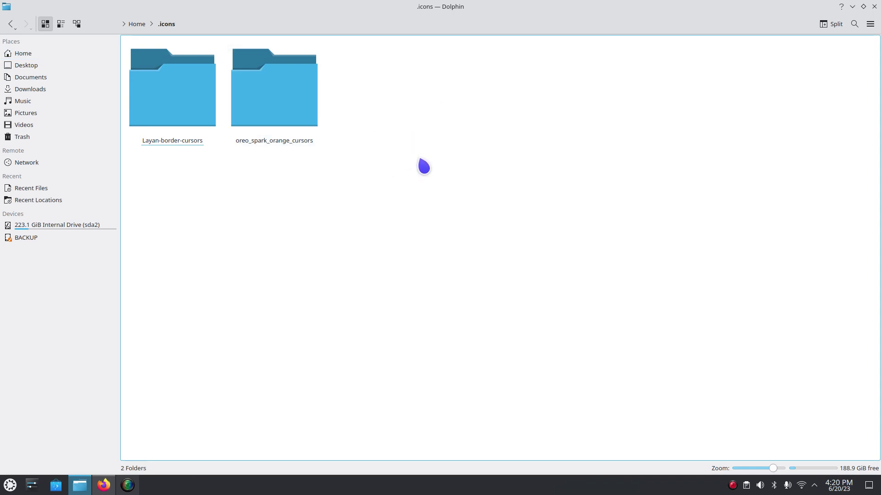
left_click(852, 6)
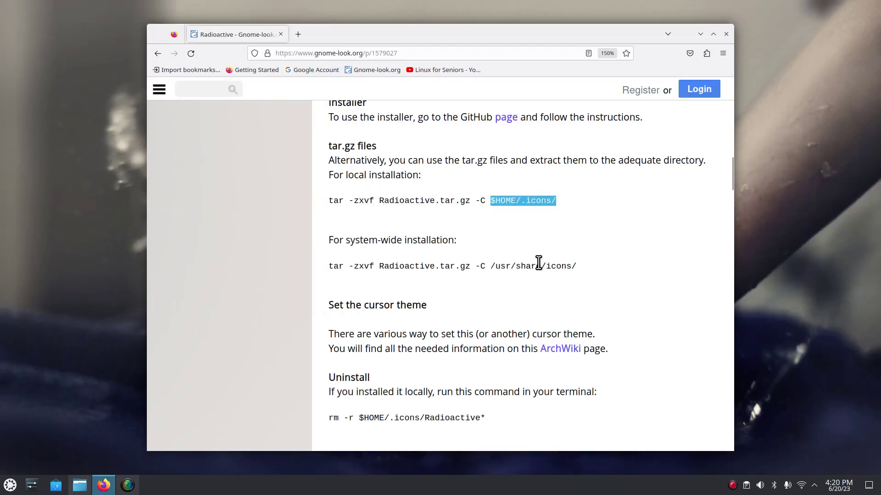
Download Radioactive.tar.gz from the Radioactive Files tab, then close Firefox
scroll(537, 261, "up", 10)
scroll(508, 270, "down", 4)
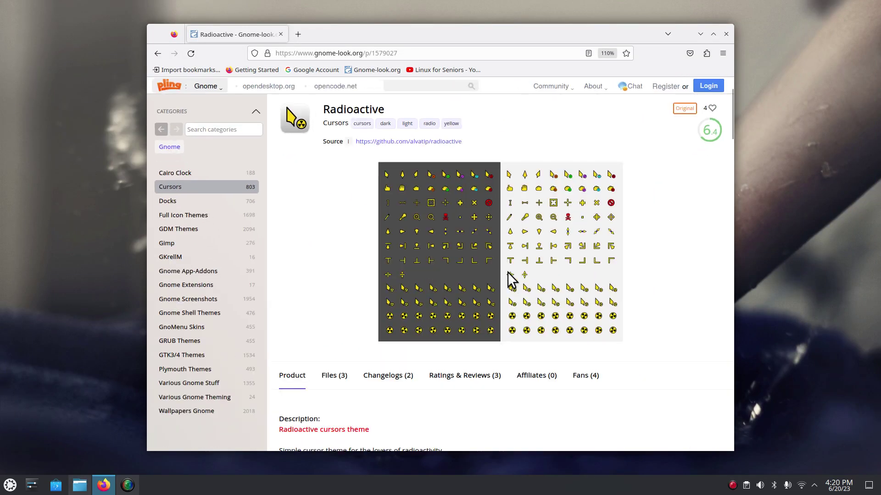
left_click(311, 358)
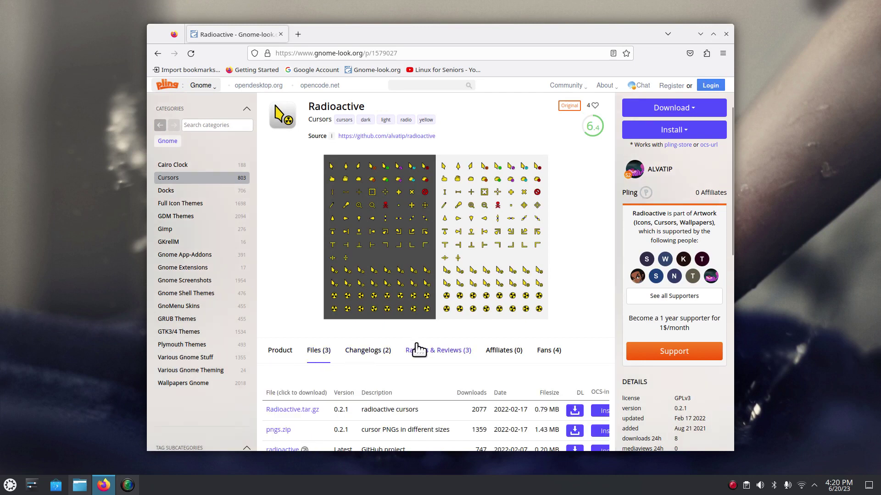
scroll(341, 358, "down", 2)
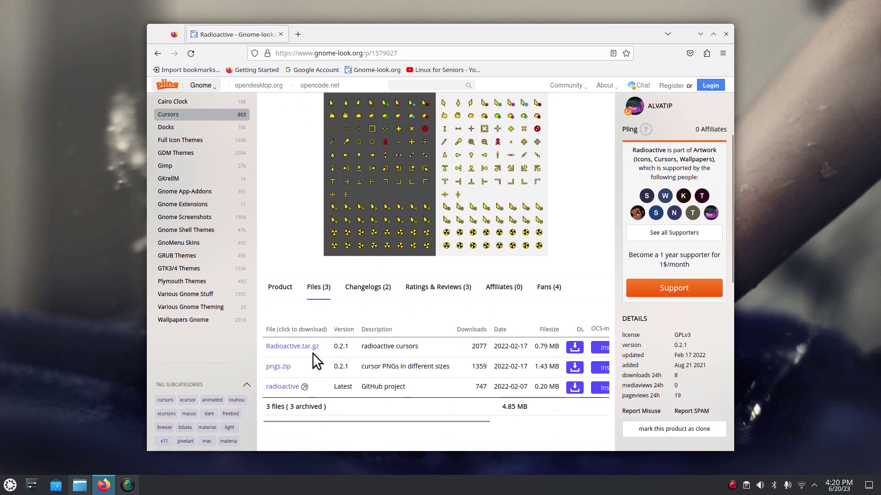
left_click(292, 347)
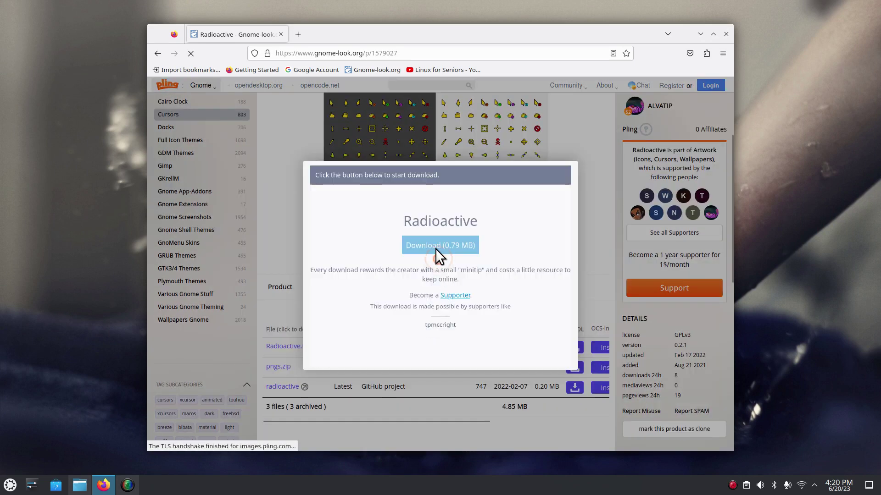
left_click(725, 34)
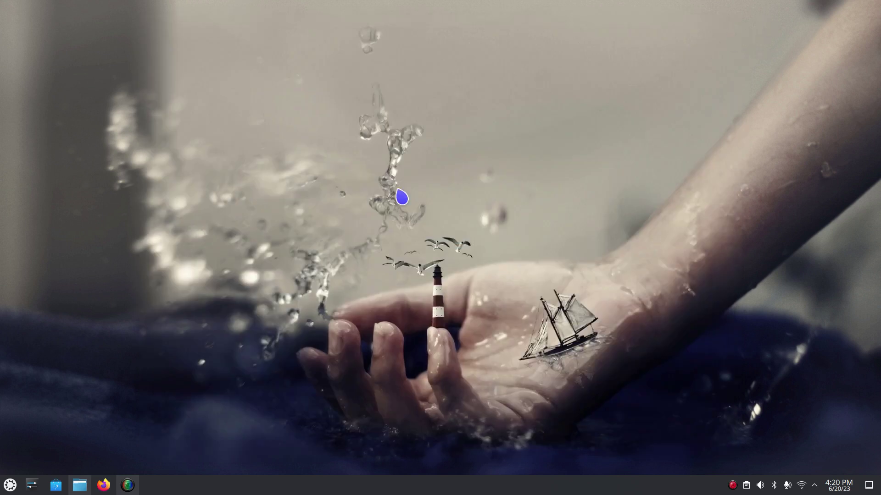
Open Radioactive.tar.gz from Dolphin's Downloads in Ark and extract it into a Radioactive subfolder
left_click(82, 487)
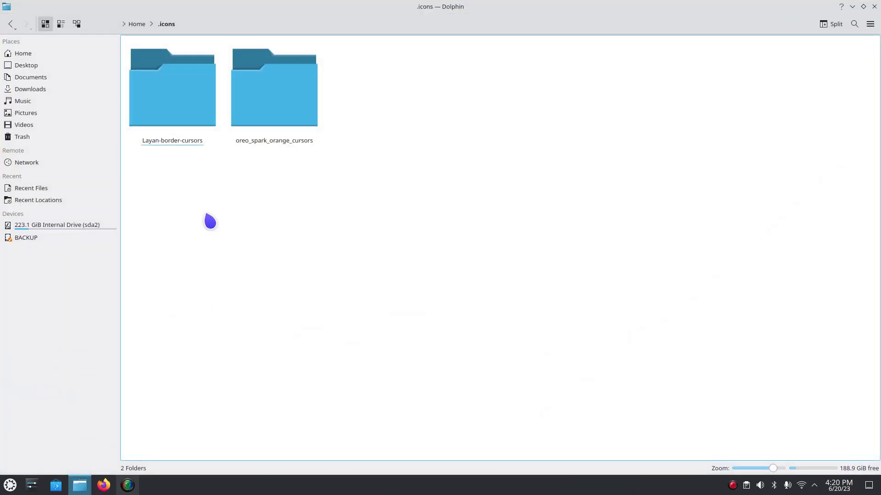
left_click(51, 91)
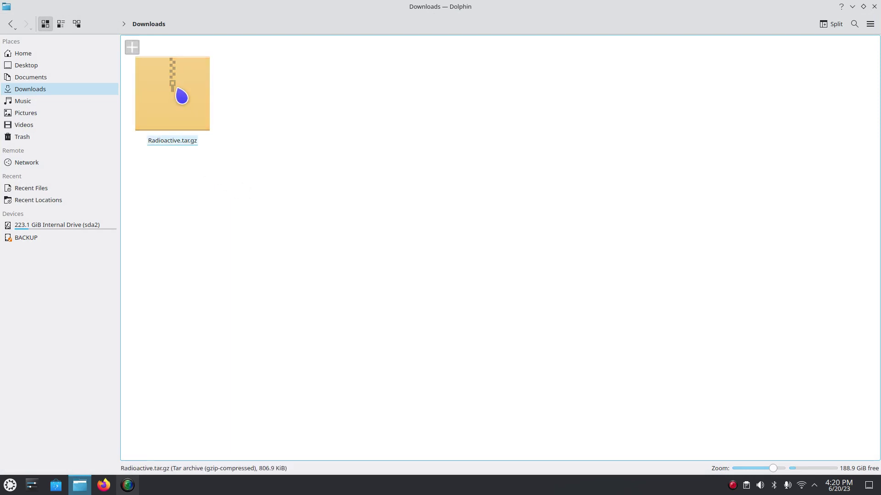
double_click(182, 96)
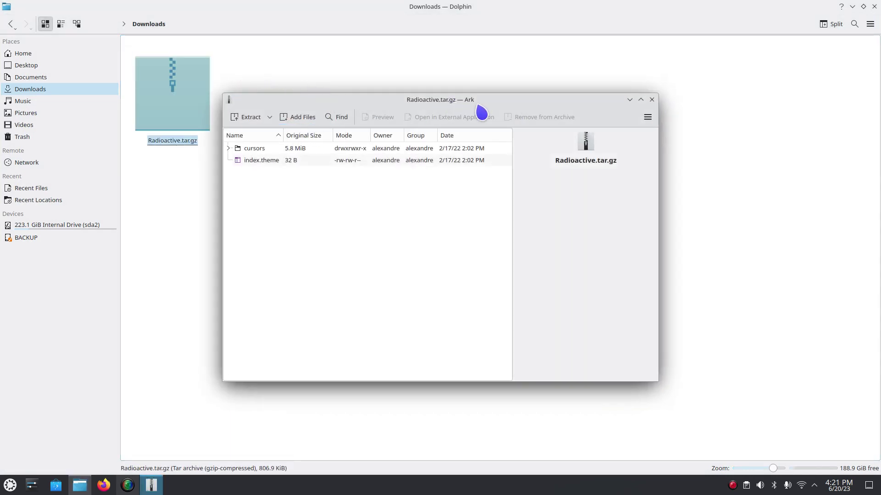
left_click(243, 117)
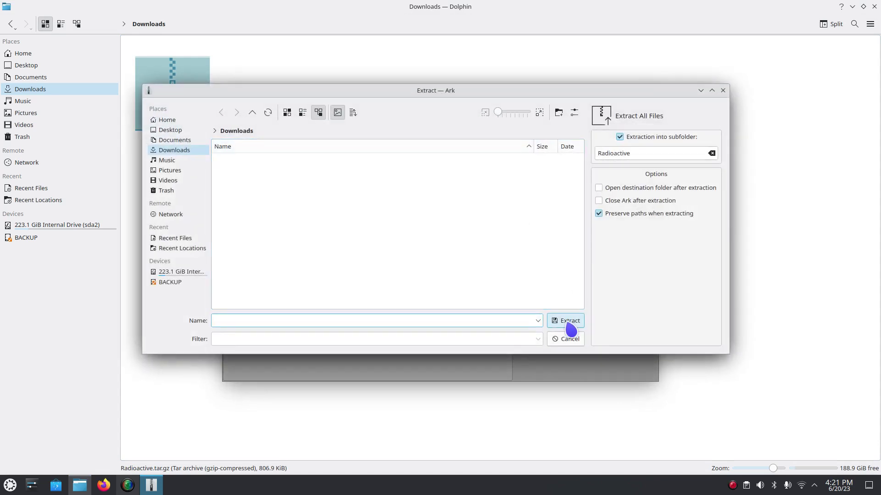
left_click(567, 316)
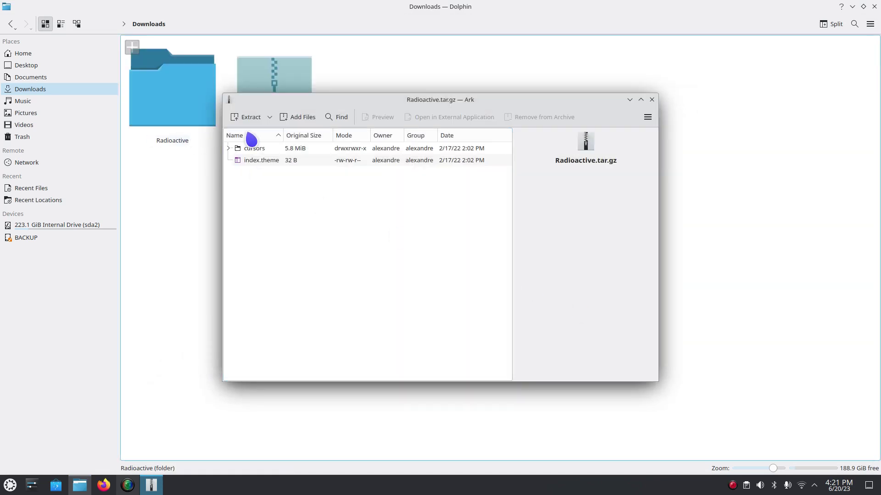
Close Ark and check that the Radioactive folder holds cursors and index.theme
left_click(652, 100)
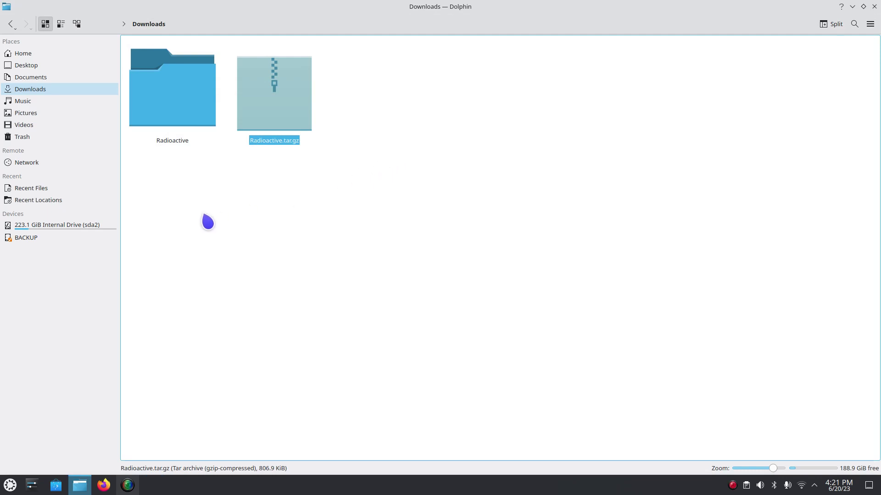
double_click(174, 121)
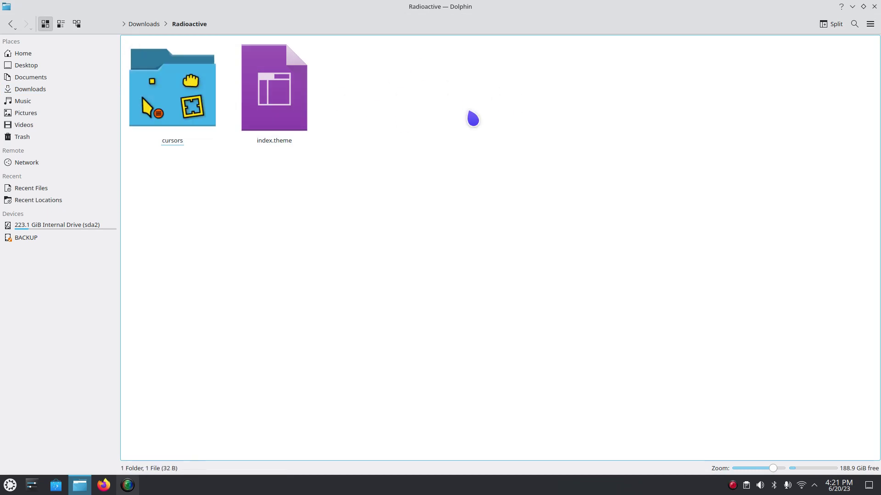
left_click(293, 121)
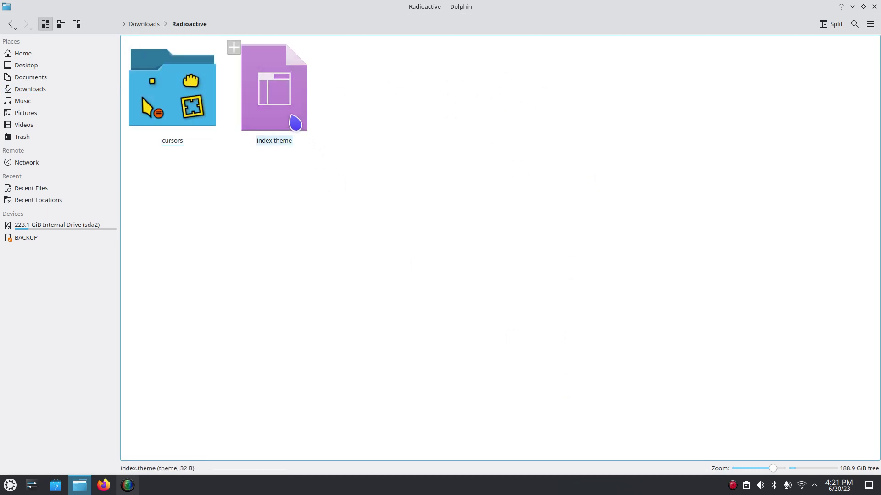
left_click(202, 114)
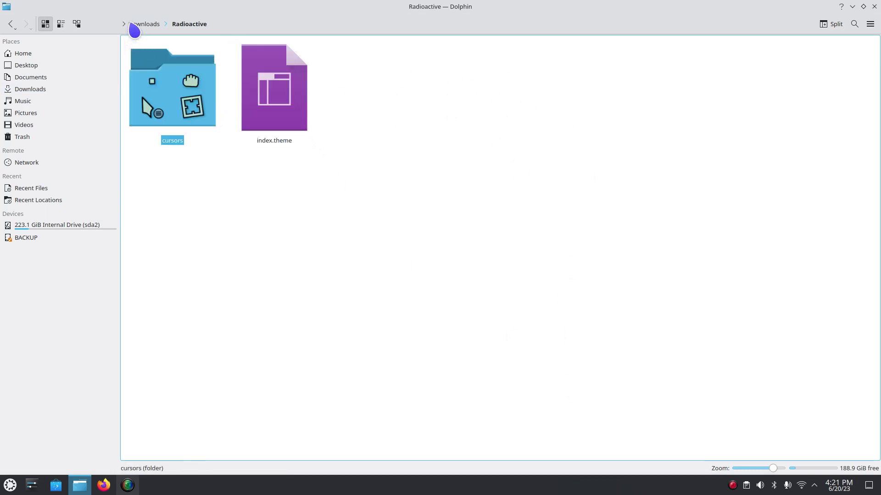
left_click(133, 27)
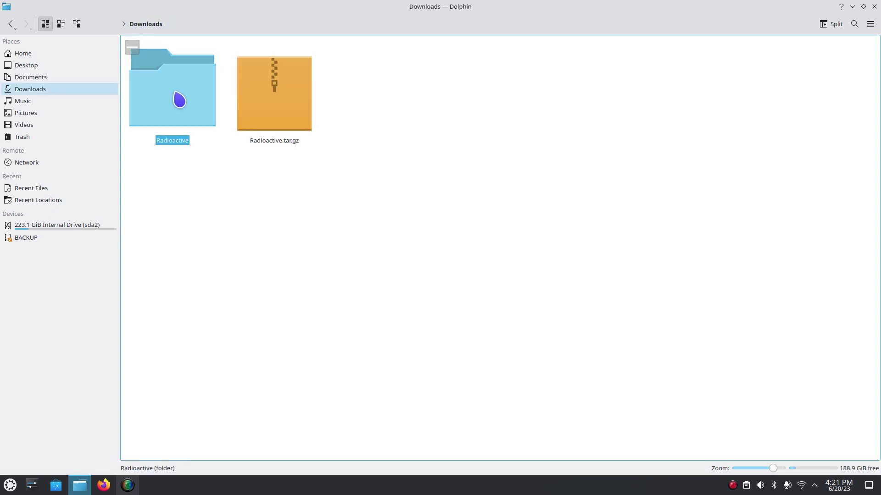
Delete the Radioactive folder and extract Radioactive.tar.gz directly into Downloads
key("Delete")
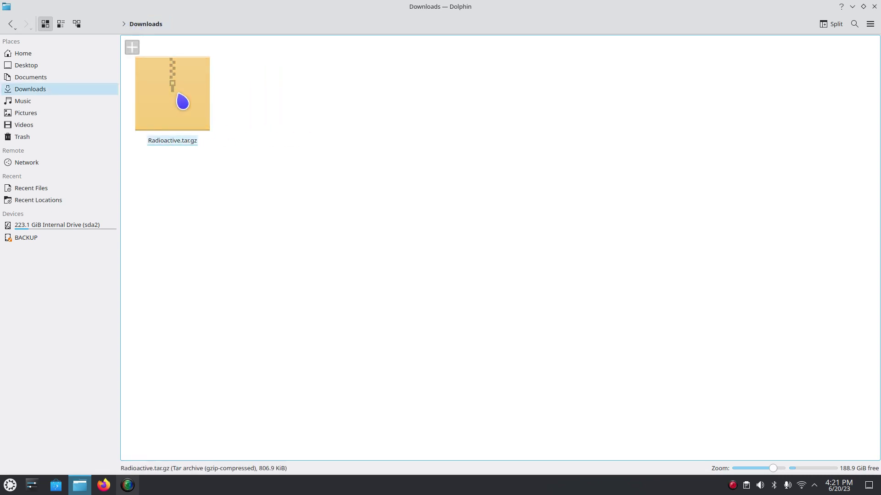
right_click(177, 92)
mouse_move(268, 230)
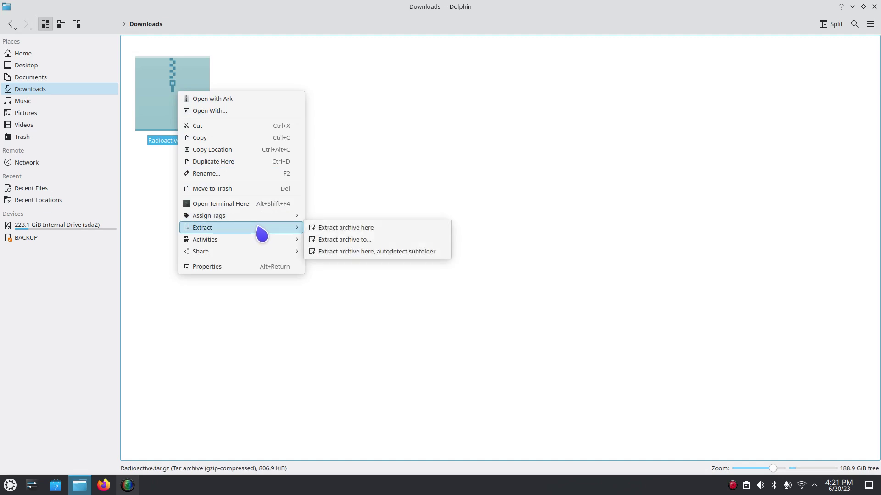
left_click(391, 228)
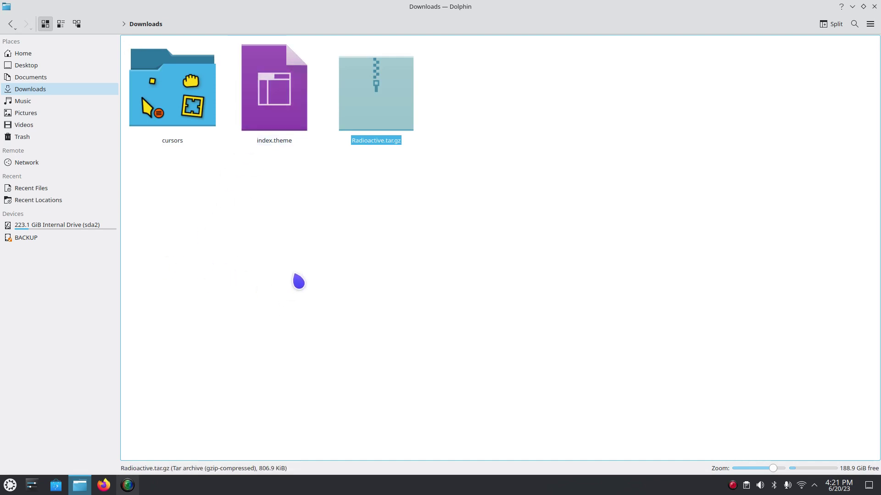
Cut the cursors folder and index.theme from Downloads and paste them into Home's hidden .icons folder
left_click_drag(297, 236, 181, 81)
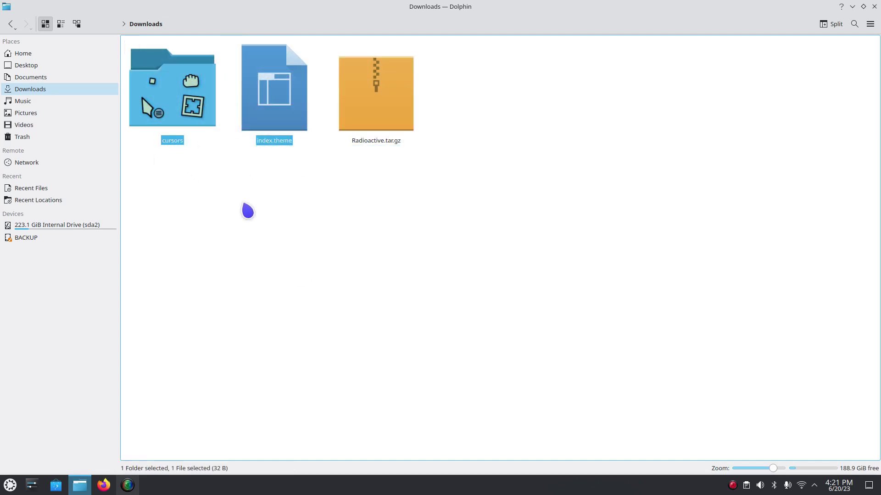
key("ctrl+x")
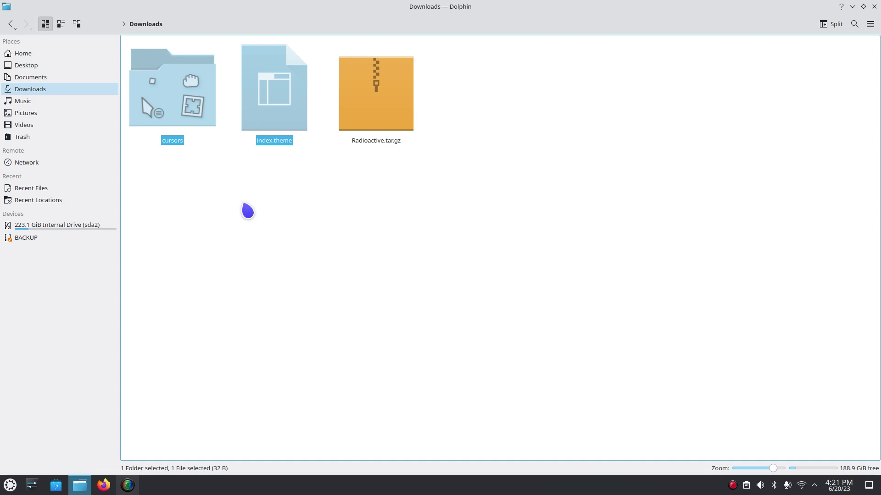
left_click(51, 54)
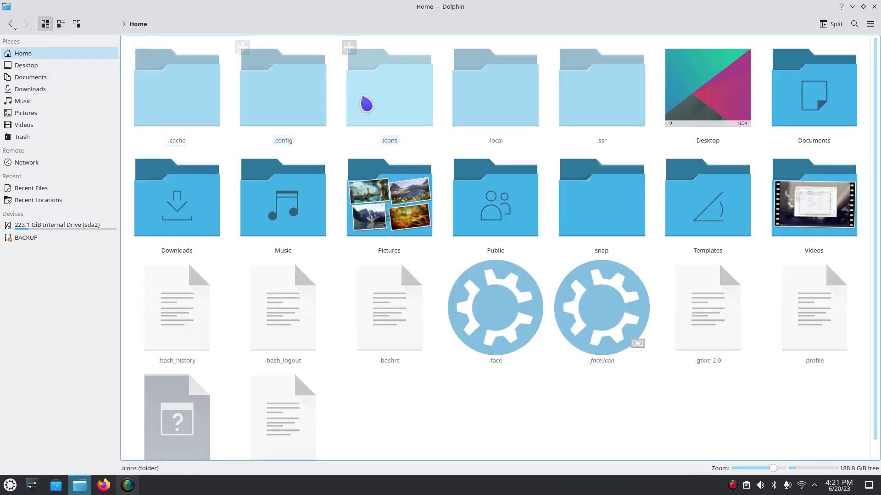
left_click(366, 104)
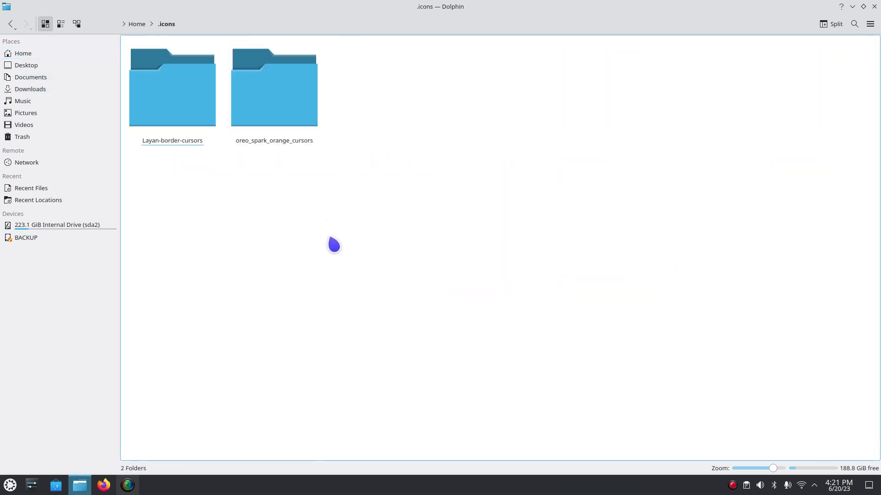
key("ctrl+v")
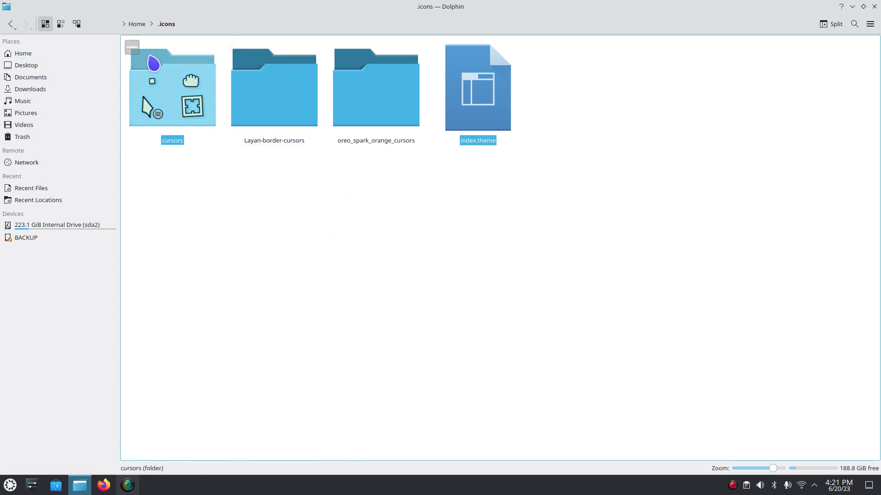
Look inside Layan-border-cursors to compare its layout, then return to .icons
left_click(474, 301)
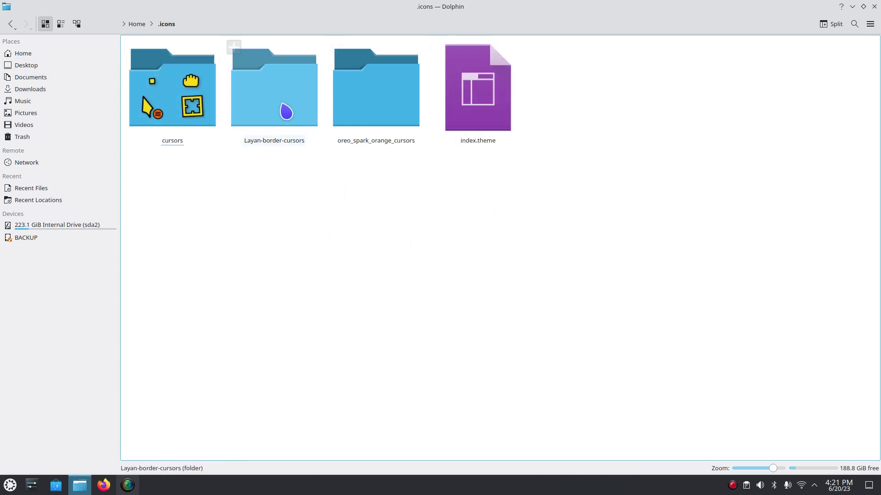
left_click(289, 110)
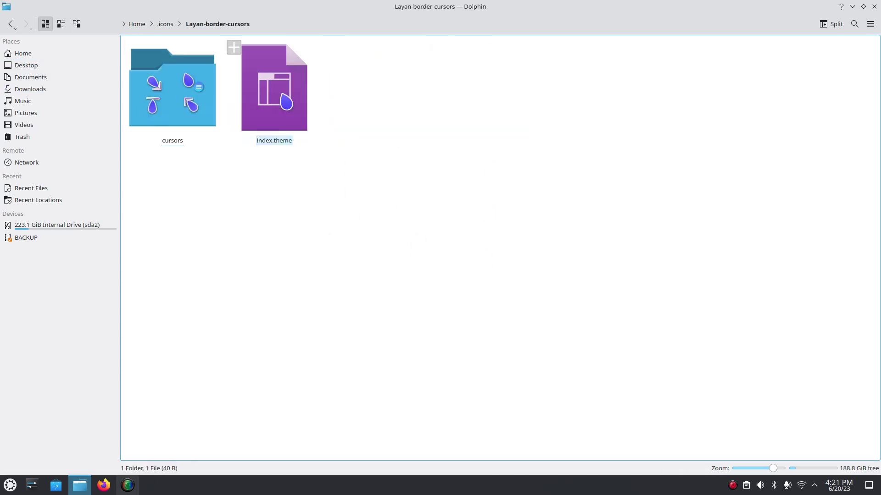
left_click(166, 25)
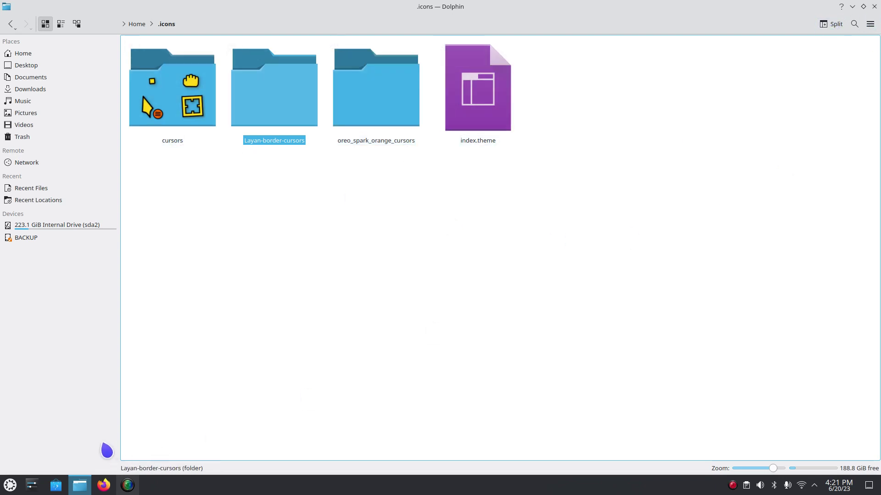
left_click(31, 485)
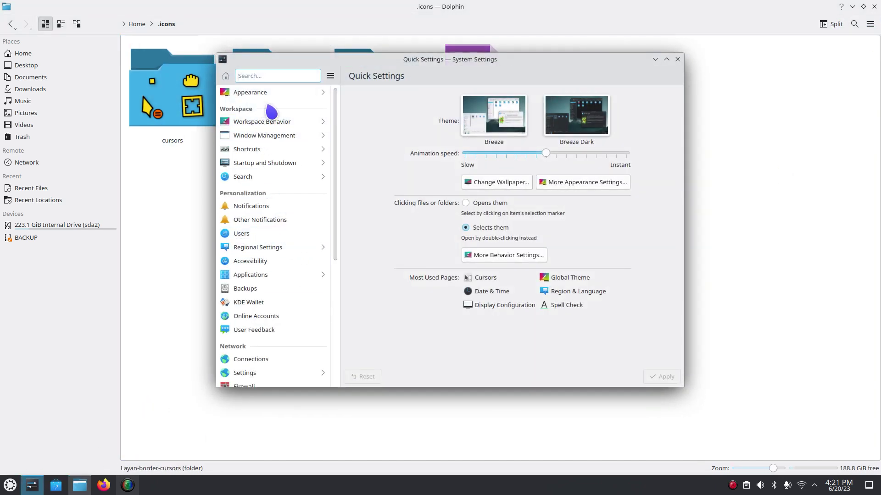
left_click(275, 93)
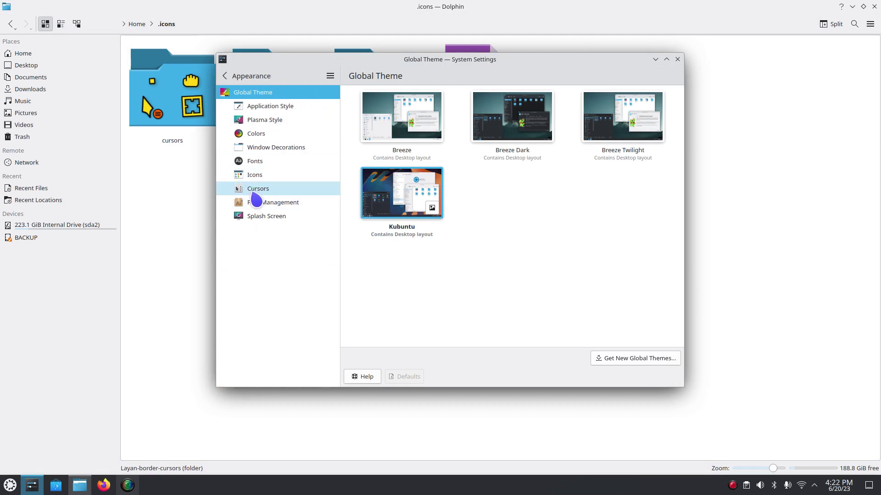
left_click(254, 189)
scroll(527, 280, "up", 1)
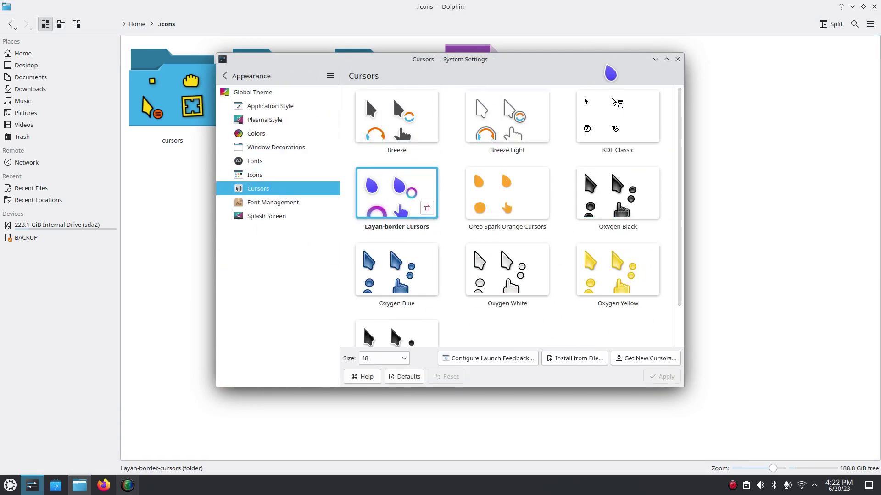
left_click_drag(609, 67, 680, 181)
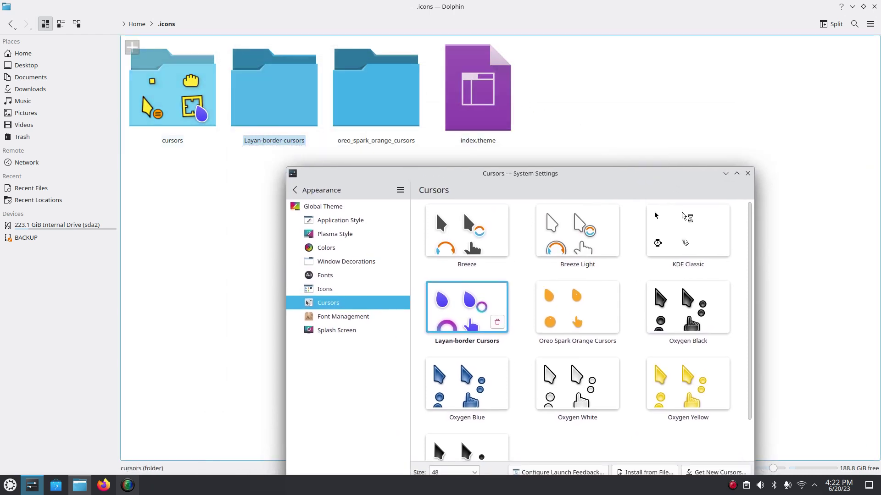
left_click(748, 173)
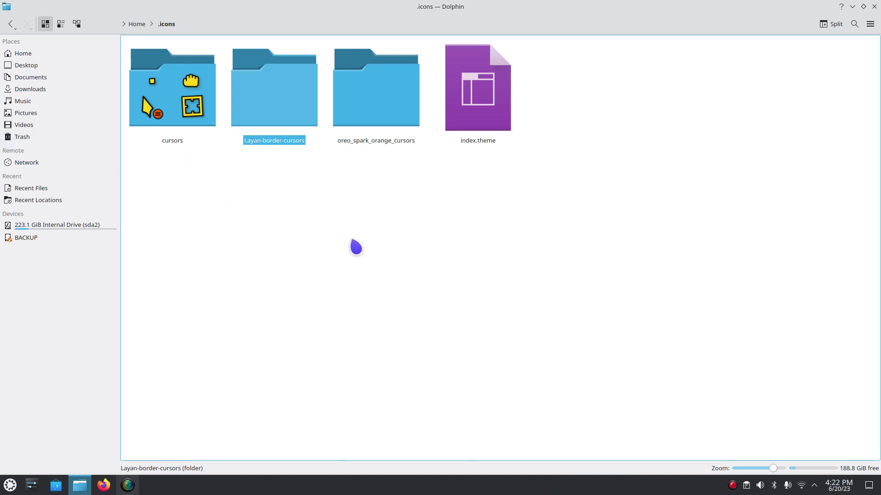
Create a new folder named radio inside .icons
right_click(371, 212)
mouse_move(487, 218)
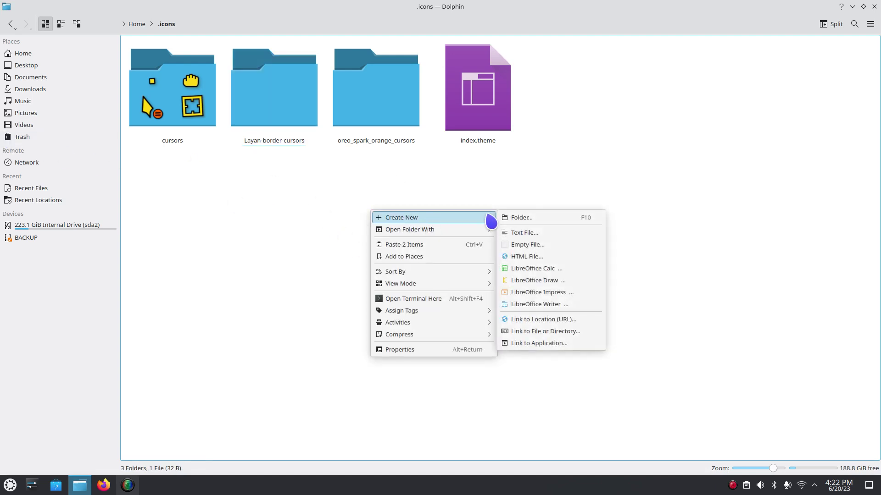
left_click(524, 219)
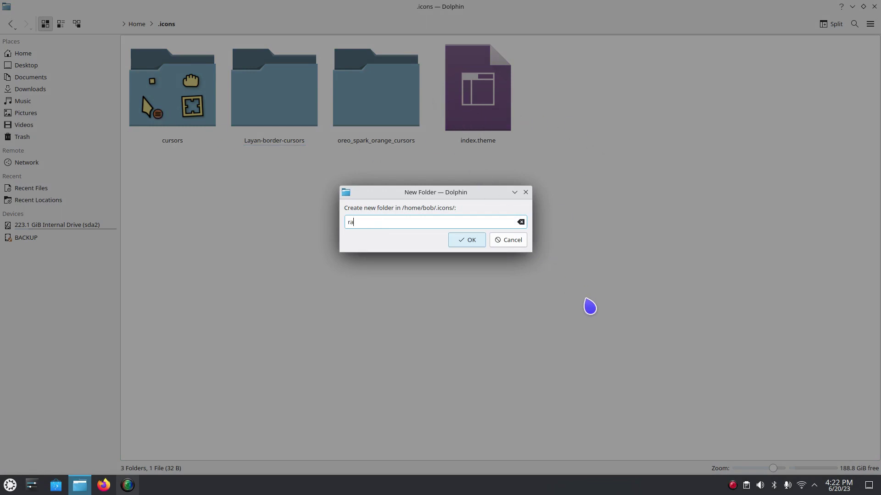
left_click(481, 246)
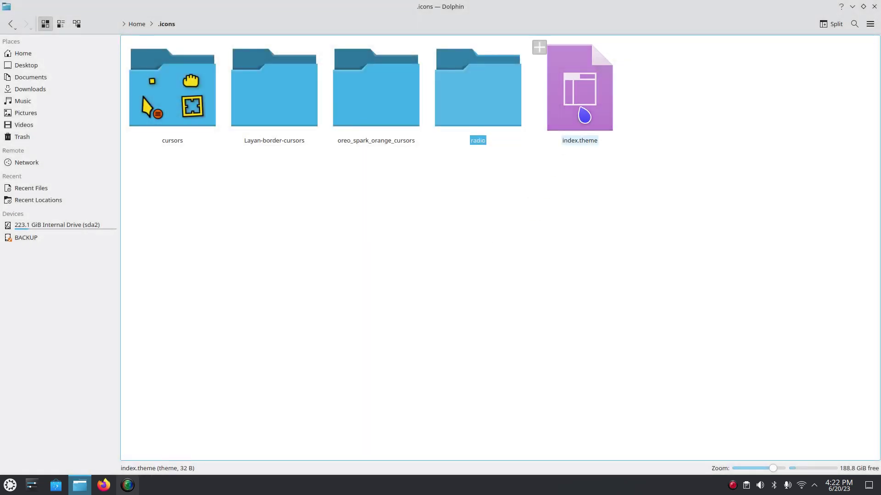
Move index.theme and the cursors folder into radio, check its contents, and return to .icons
left_click_drag(585, 109, 475, 100)
left_click(506, 99)
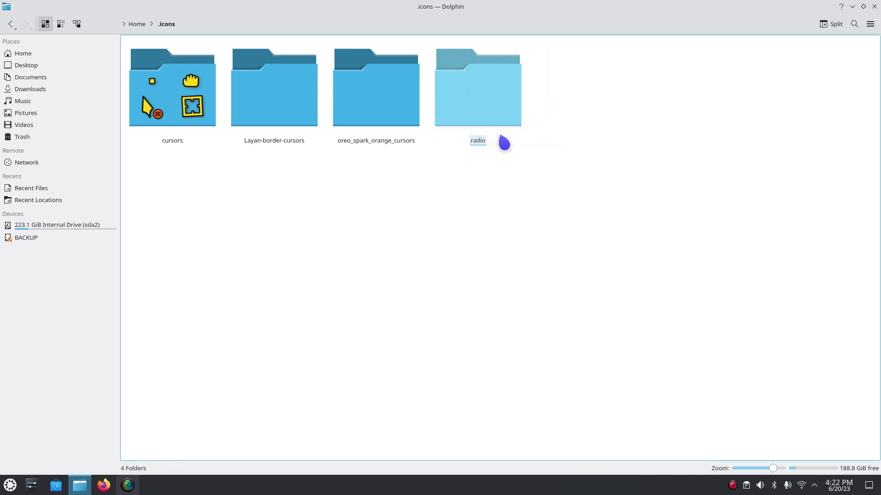
left_click_drag(152, 99, 484, 73)
left_click(536, 79)
double_click(384, 108)
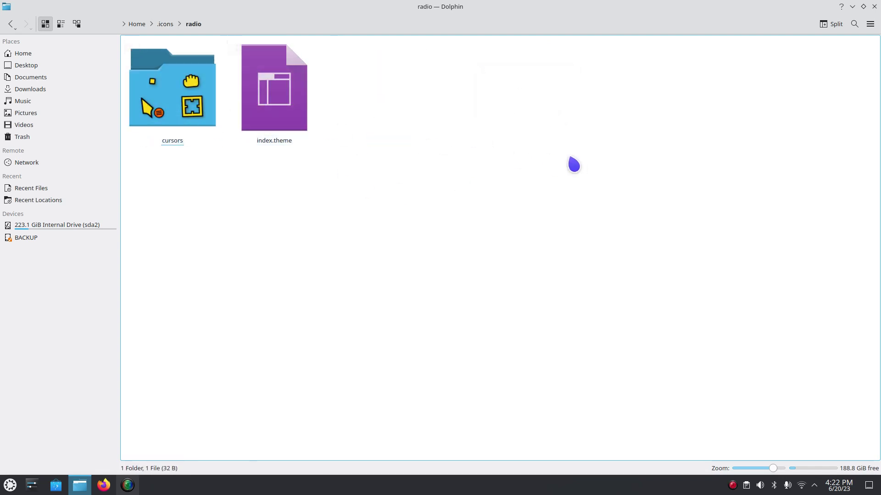
left_click(166, 25)
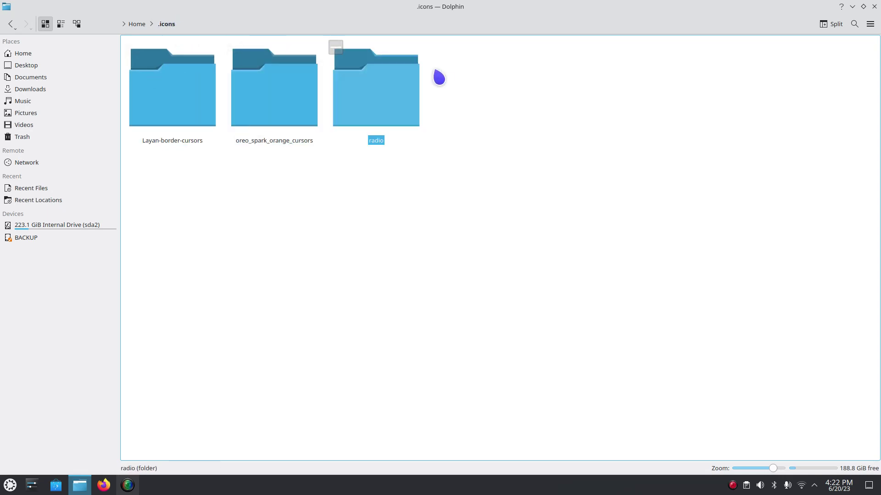
Close Dolphin and apply the Radioactive cursor theme in System Settings' Appearance > Cursors
left_click(874, 7)
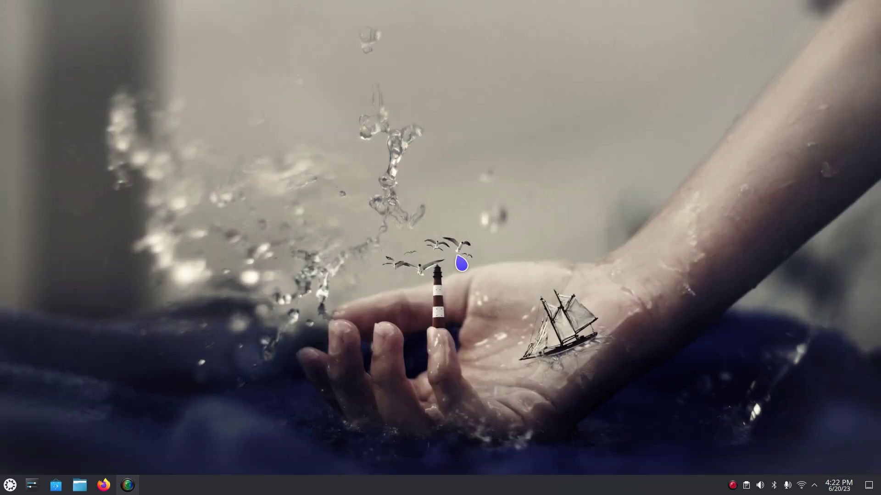
left_click(27, 487)
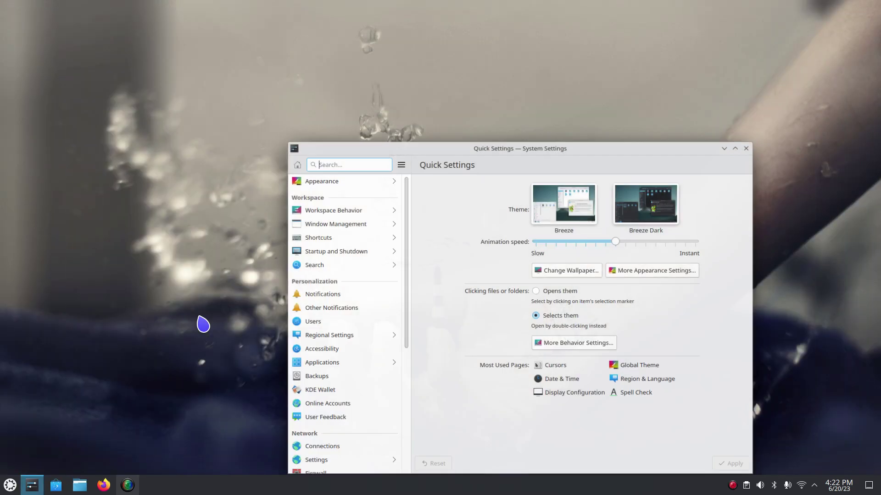
left_click(327, 184)
left_click(340, 276)
scroll(562, 295, "up", 1)
left_click(467, 204)
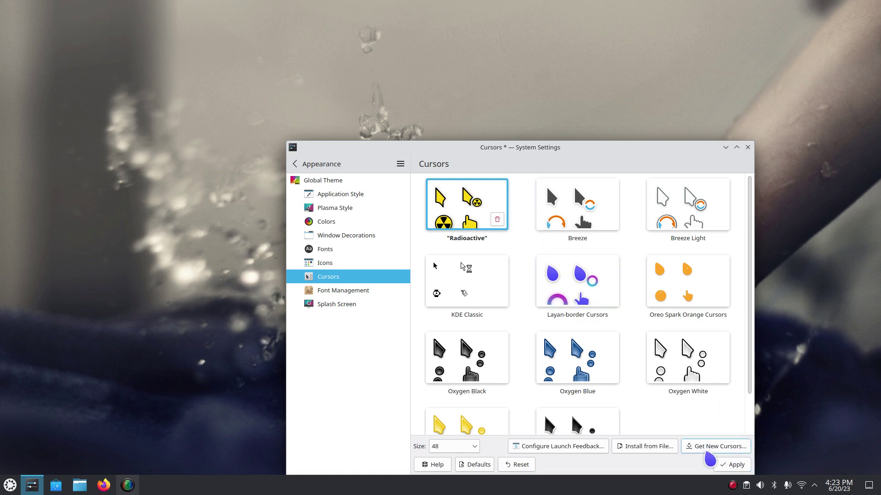
left_click(729, 468)
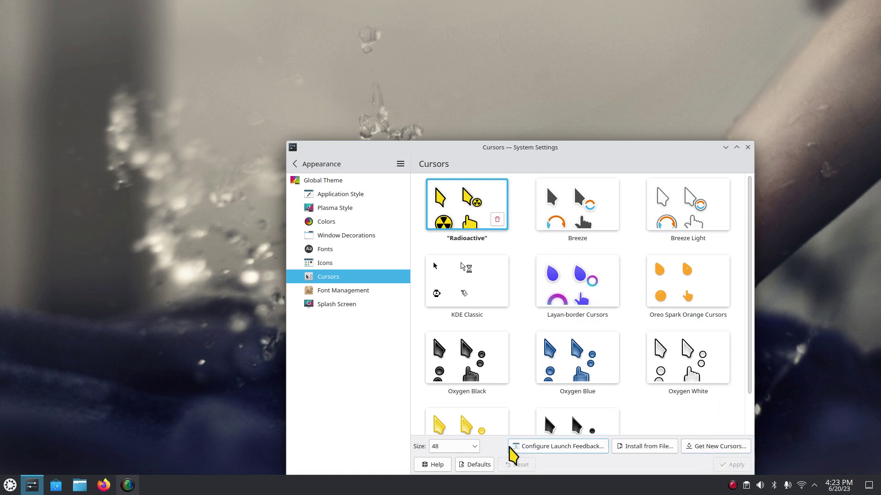
Set the cursor size to 96 and apply it
left_click(474, 447)
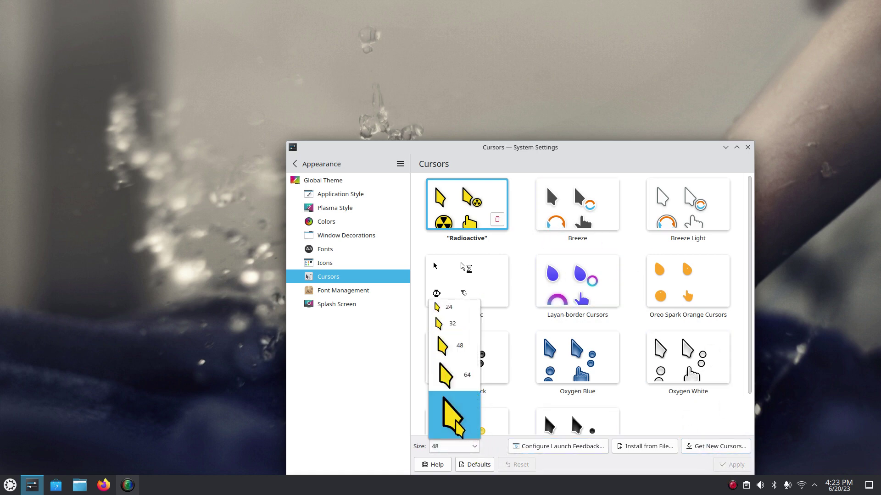
left_click(459, 422)
left_click(730, 464)
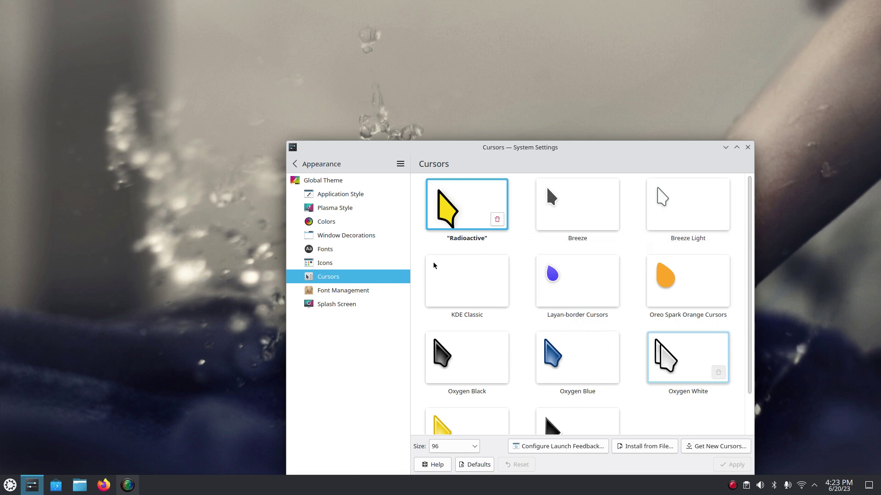
Open and dismiss the launcher's session leave options, then select Layan-border Cursors
left_click(3, 490)
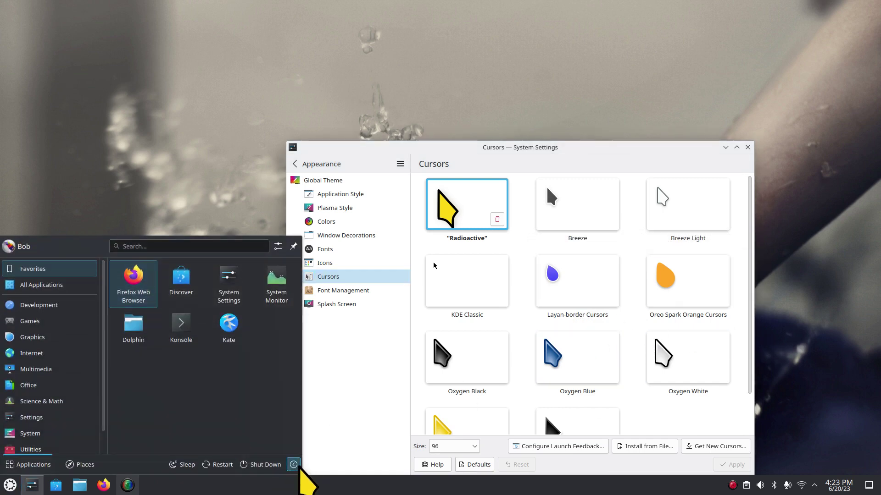
left_click(293, 465)
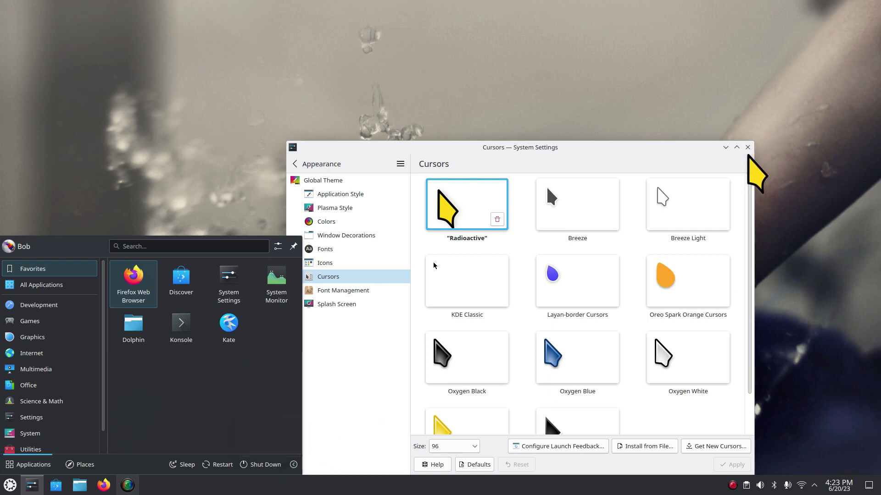
left_click(601, 283)
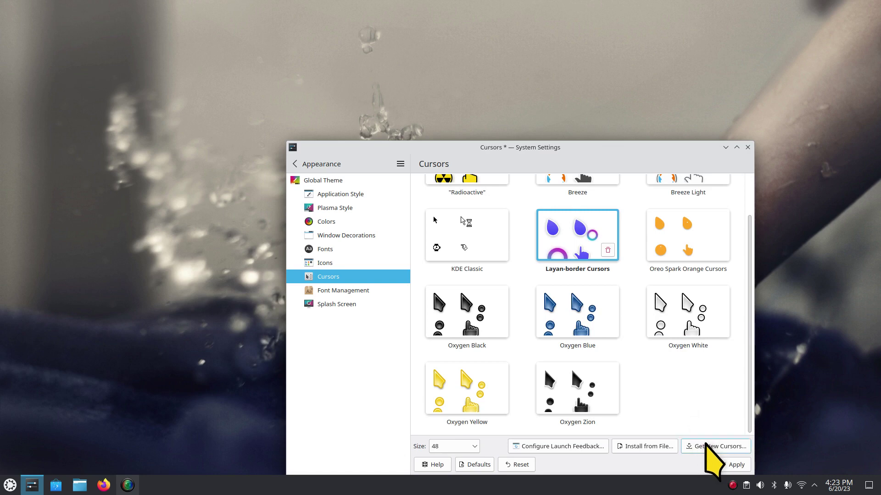
Apply Layan-border Cursors at size 48 and close System Settings
scroll(528, 229, "up", 1)
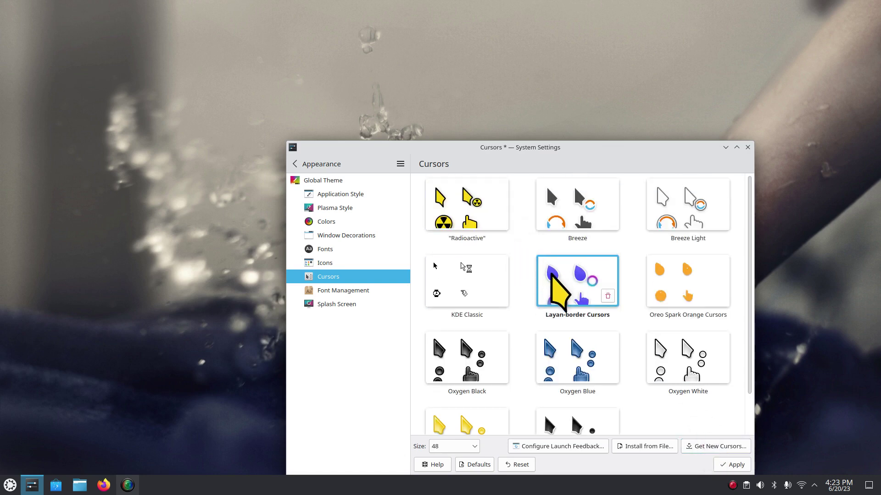
left_click(736, 464)
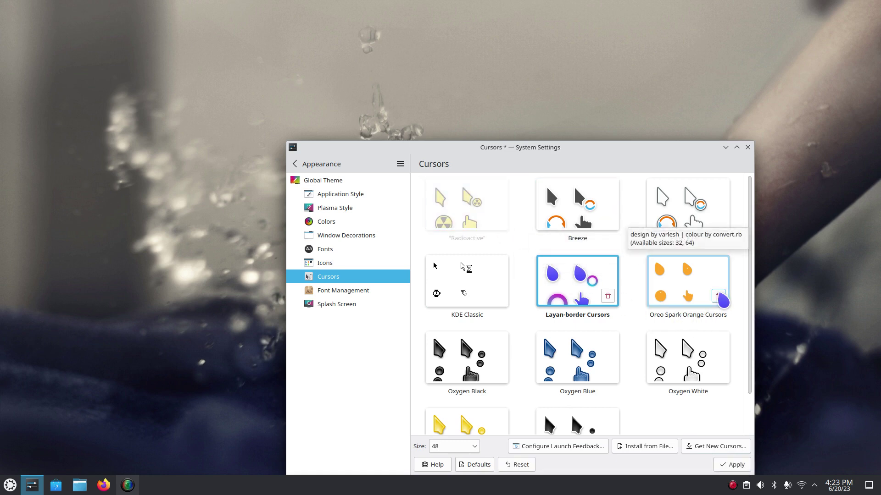
left_click(734, 465)
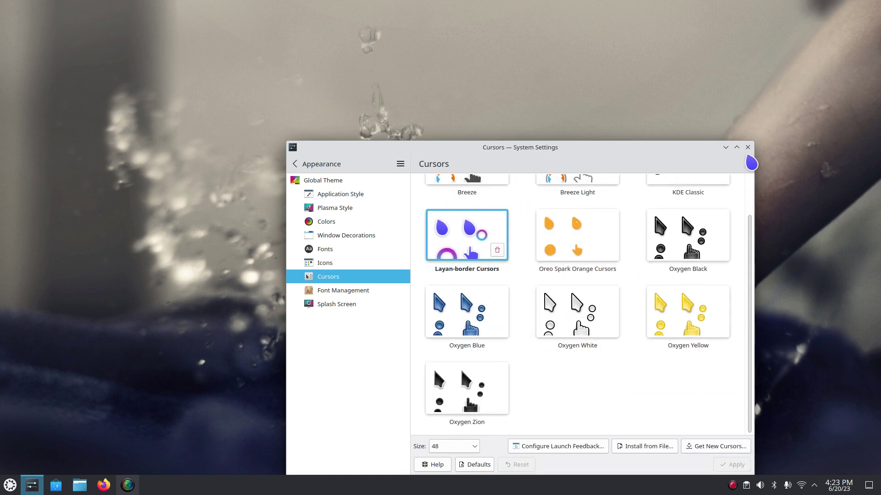
left_click(748, 147)
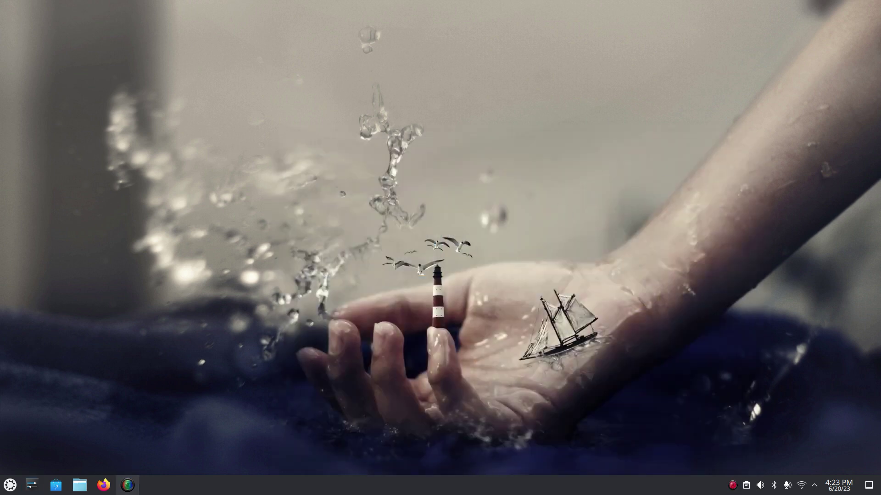
Reopen Dolphin, check Trash and .icons' two cursor themes, then open Downloads with Radioactive.tar.gz
left_click(80, 485)
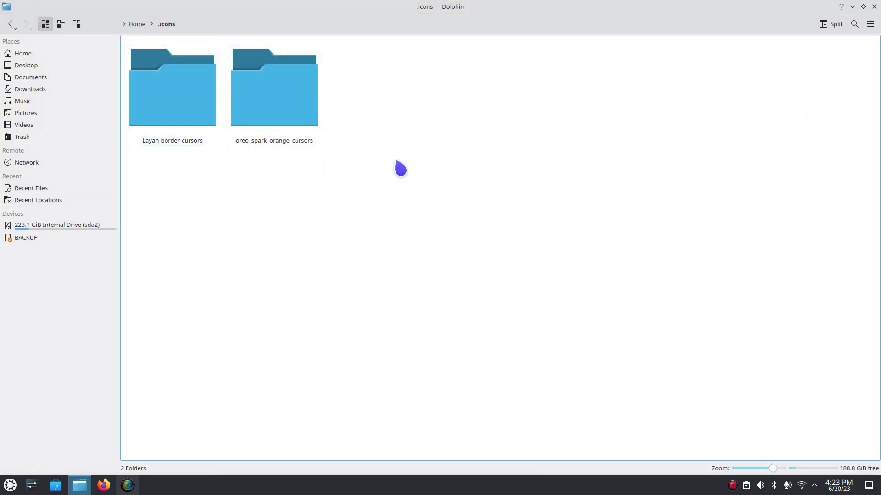
left_click(22, 137)
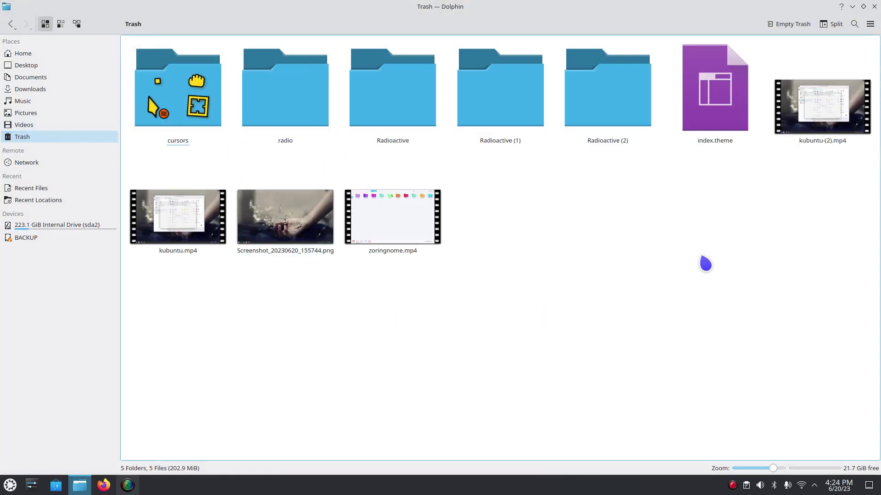
left_click(25, 54)
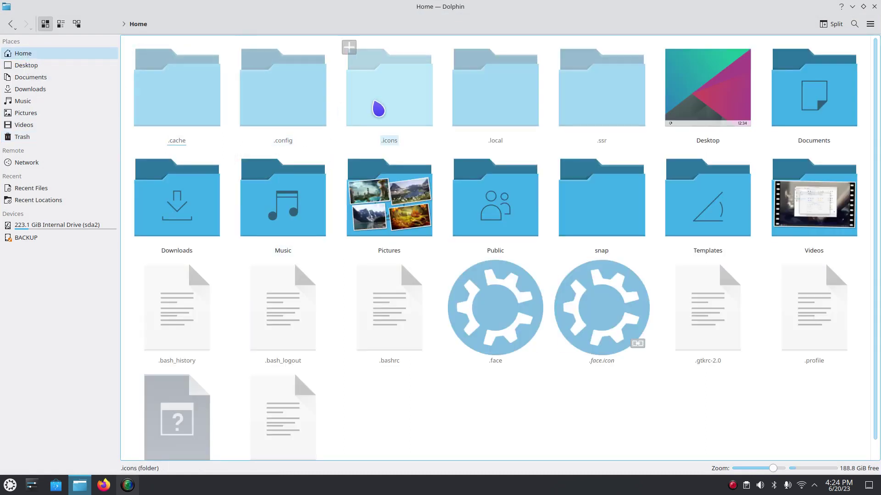
double_click(376, 108)
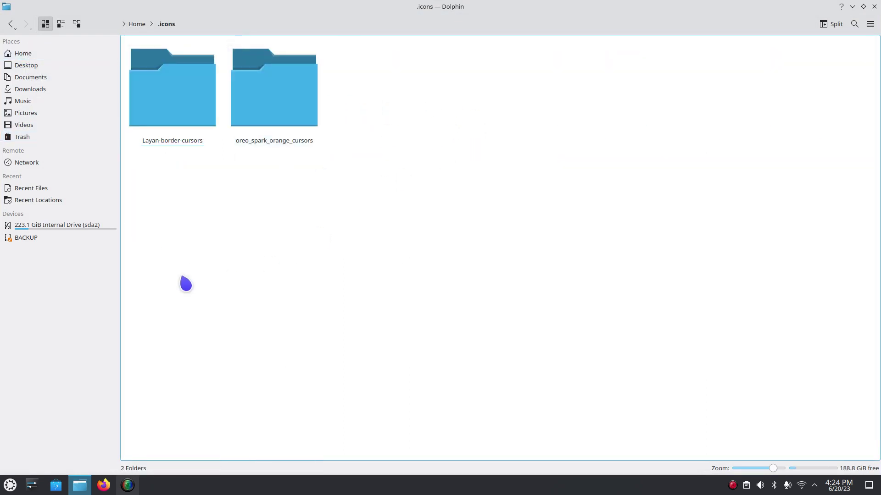
left_click(43, 91)
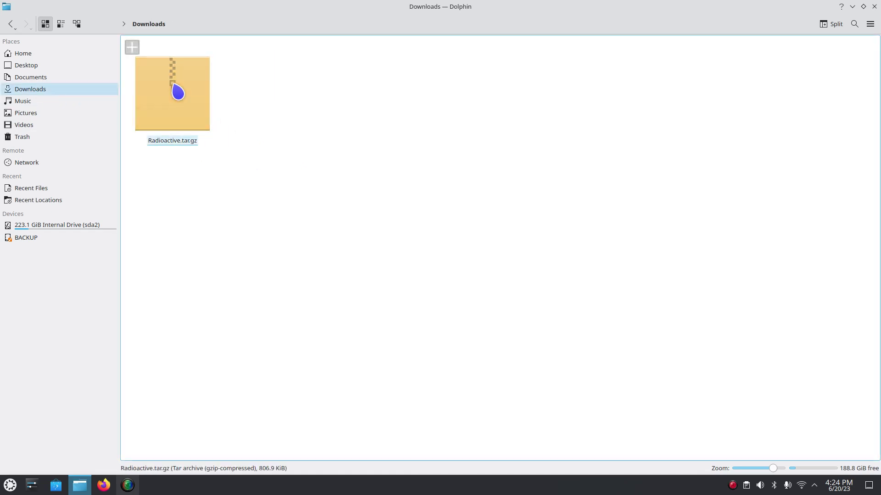
Extract Radioactive.tar.gz in Ark into a Radioactive folder in Downloads, then close Ark
double_click(178, 92)
left_click(250, 118)
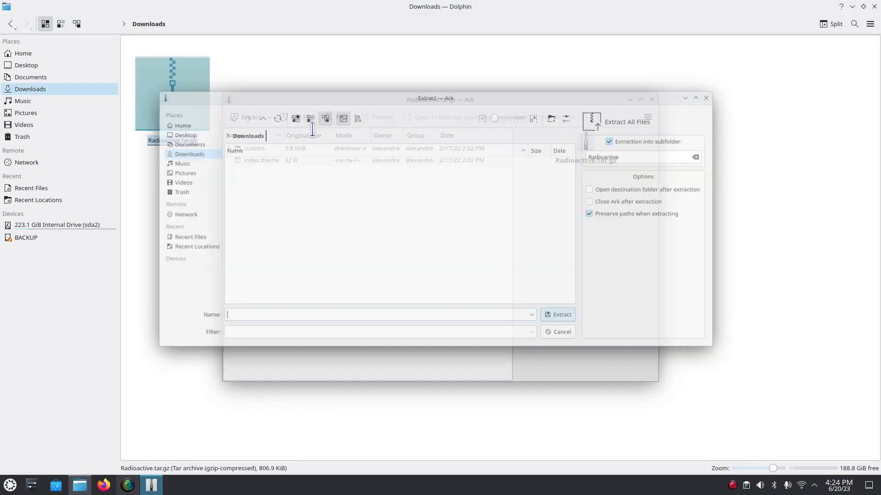
left_click(566, 318)
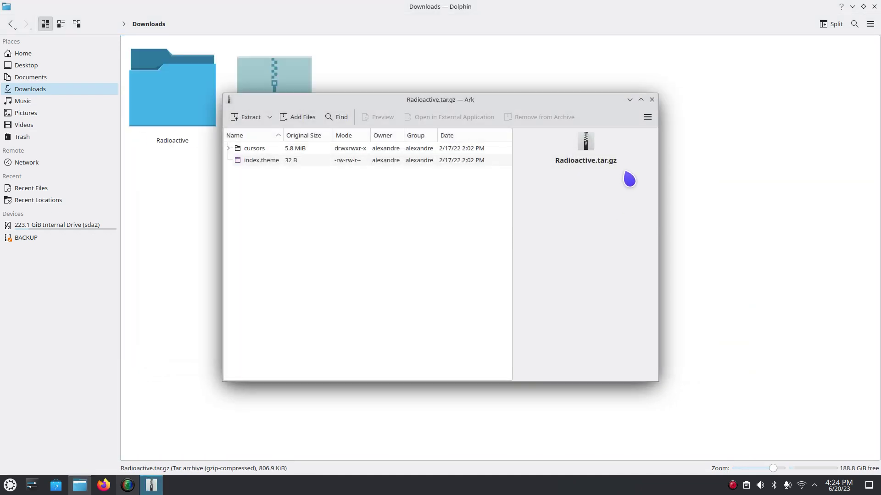
left_click(652, 100)
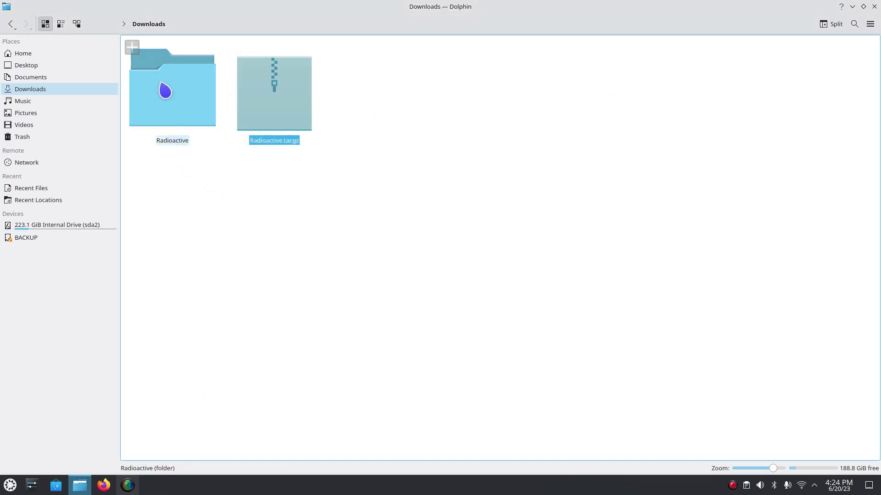
Cut the Radioactive folder from Downloads, paste it into ~/.icons, and put Dolphin away
right_click(165, 85)
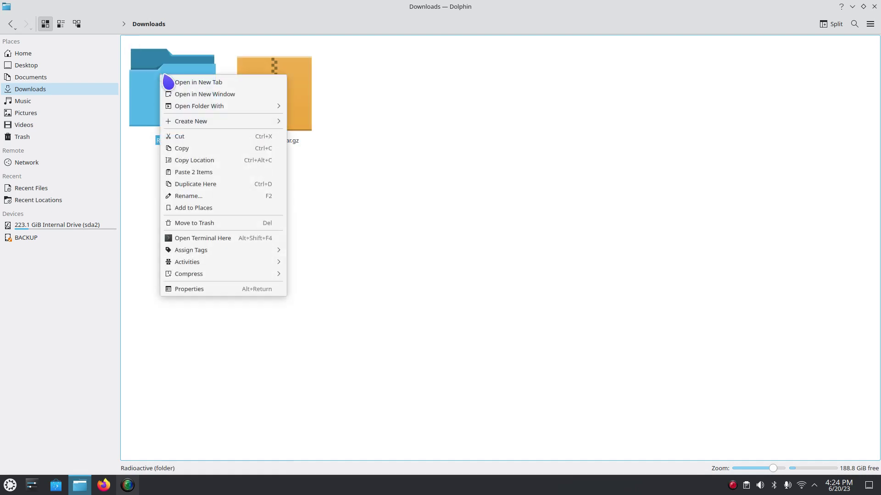
left_click(207, 138)
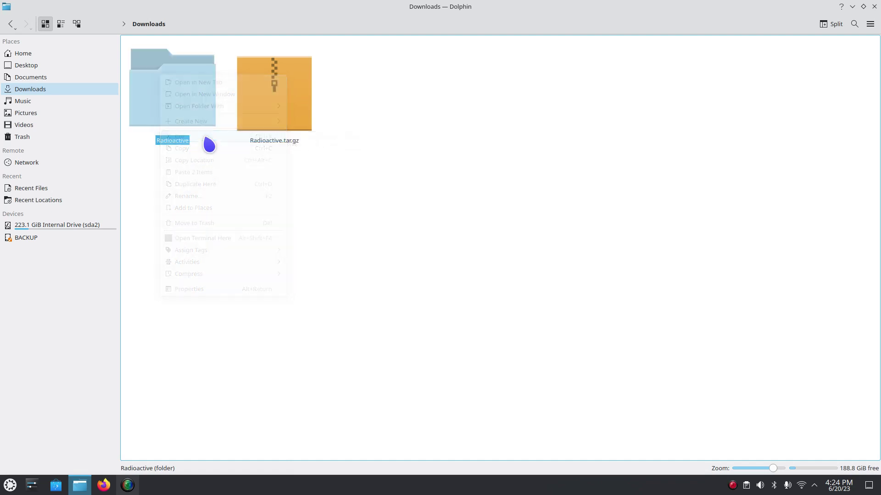
left_click(24, 53)
double_click(369, 111)
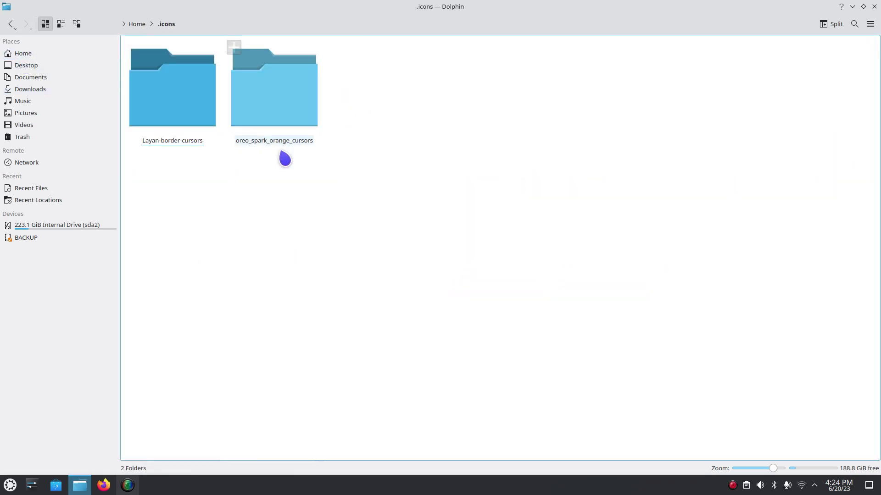
right_click(286, 237)
left_click(342, 271)
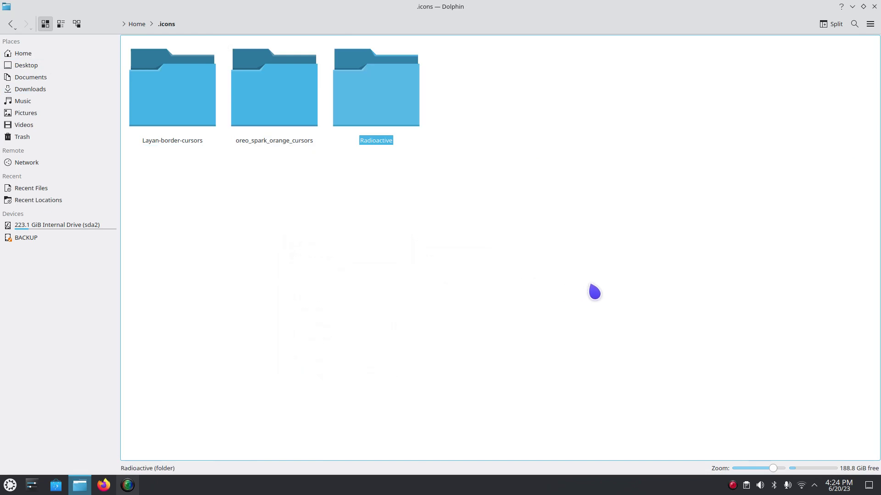
left_click(863, 6)
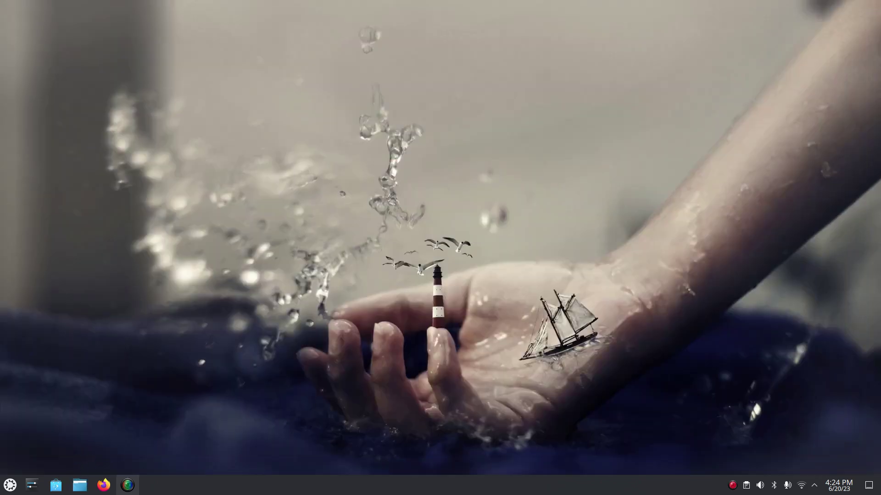
In System Settings' Appearance > Cursors, select and apply Radioactive, replacing Layan-border Cursors at size 48
left_click(33, 486)
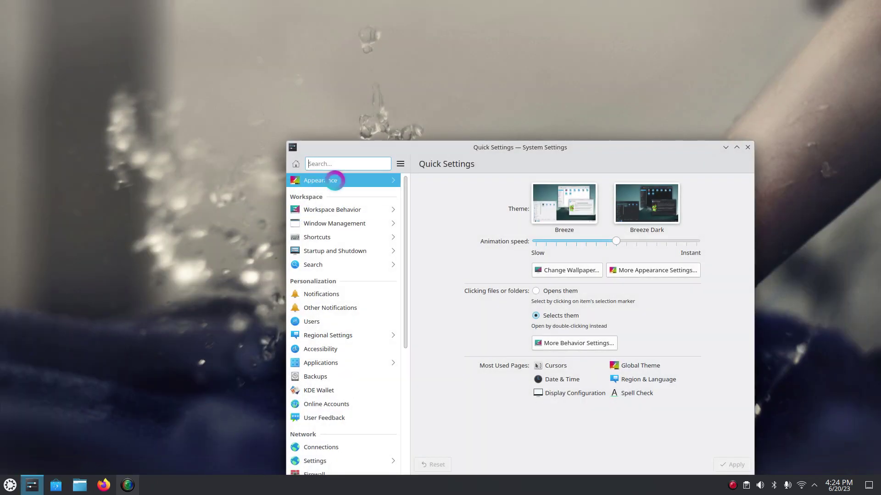
left_click(344, 179)
left_click(367, 277)
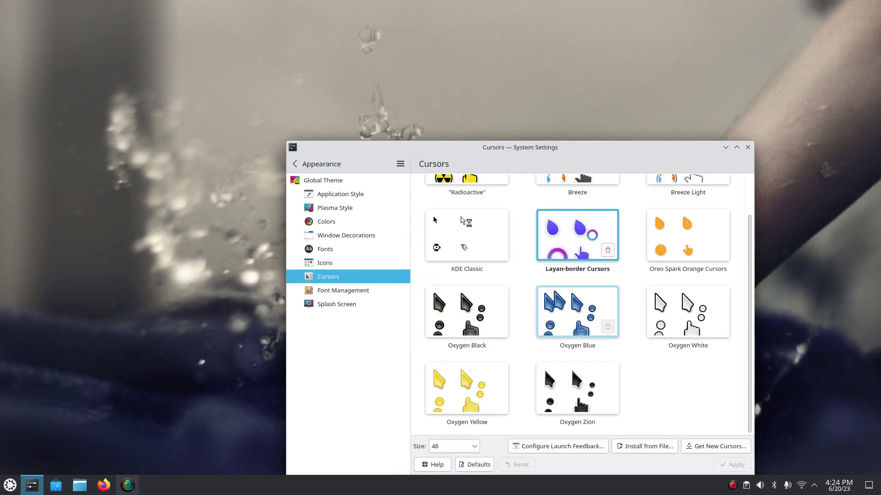
scroll(501, 222, "up", 2)
left_click(482, 209)
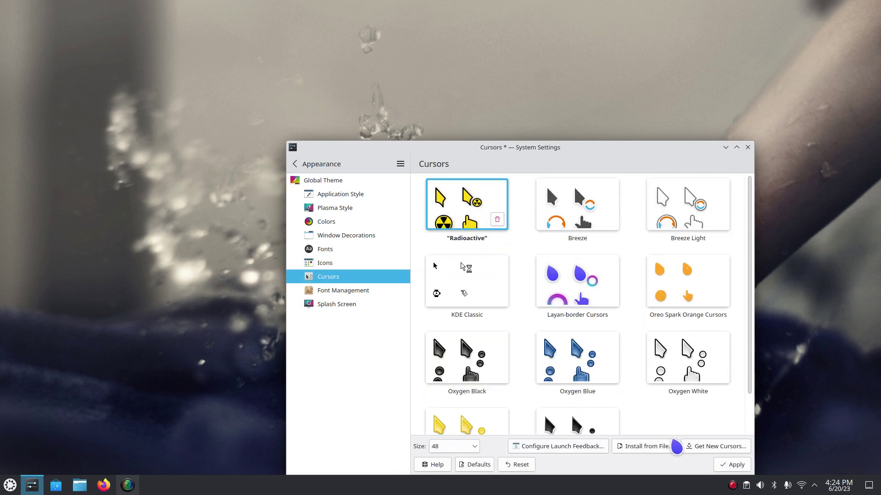
left_click(732, 464)
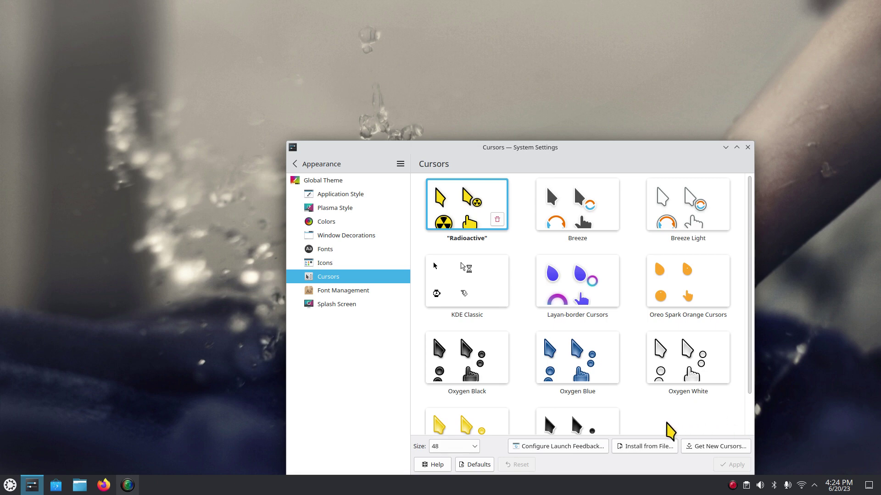
scroll(655, 411, "down", 2)
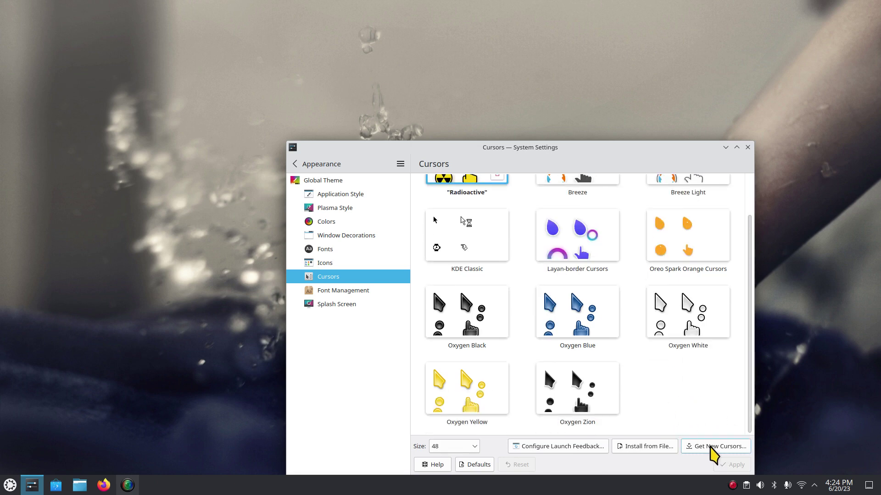
Browse the Get New Cursors download list, close it, and select Layan-border Cursors
left_click(710, 446)
mouse_move(491, 266)
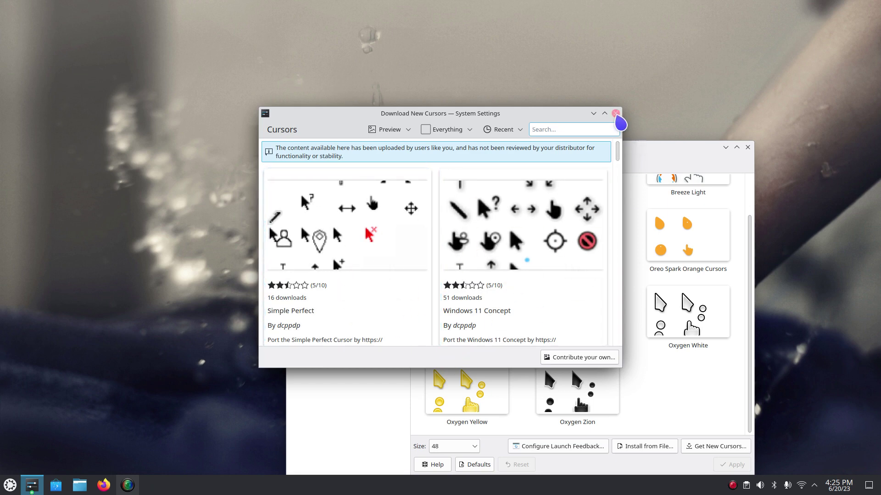
left_click(615, 113)
left_click(565, 248)
Apply Layan-border, try Oreo Spark Orange Cursors, then reapply Layan-border Cursors
left_click(733, 464)
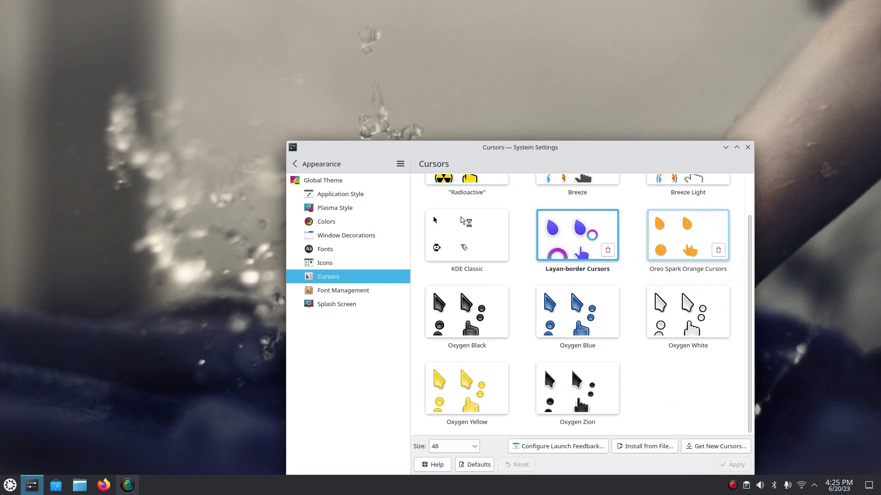
left_click(689, 239)
left_click(732, 465)
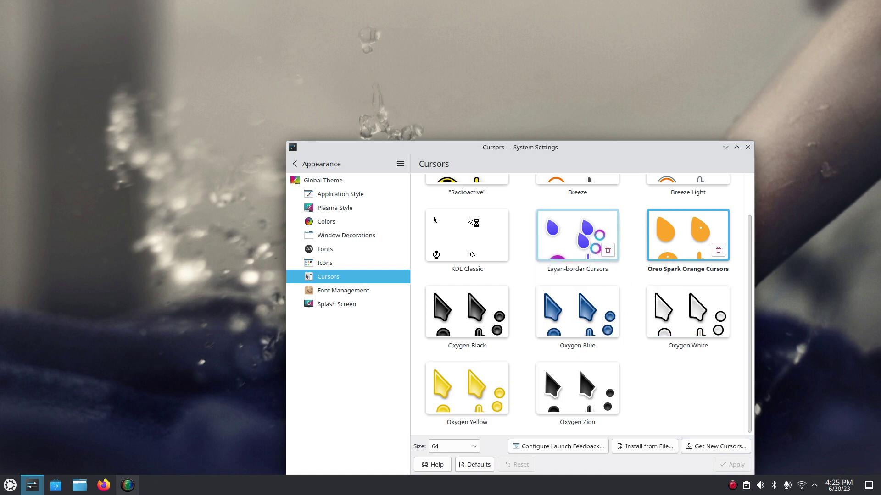
left_click(577, 235)
left_click(732, 465)
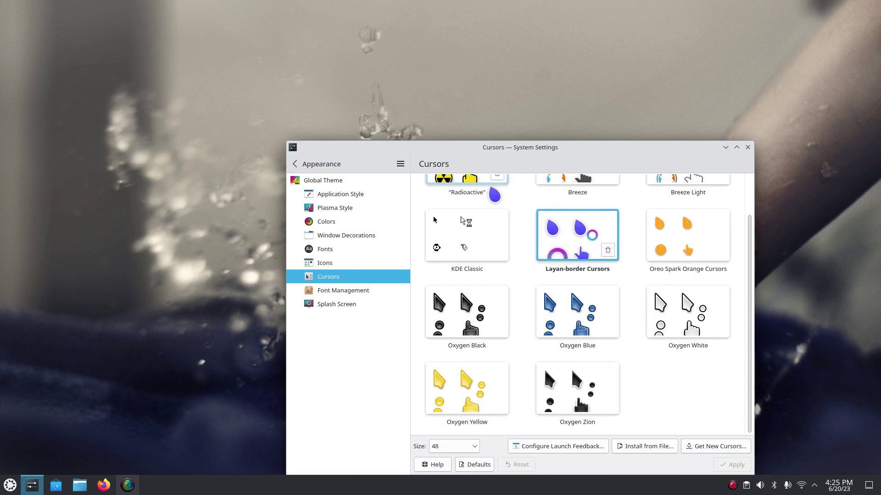
Delete the Radioactive cursor theme from the list and apply the change
scroll(498, 195, "up", 1)
left_click(496, 219)
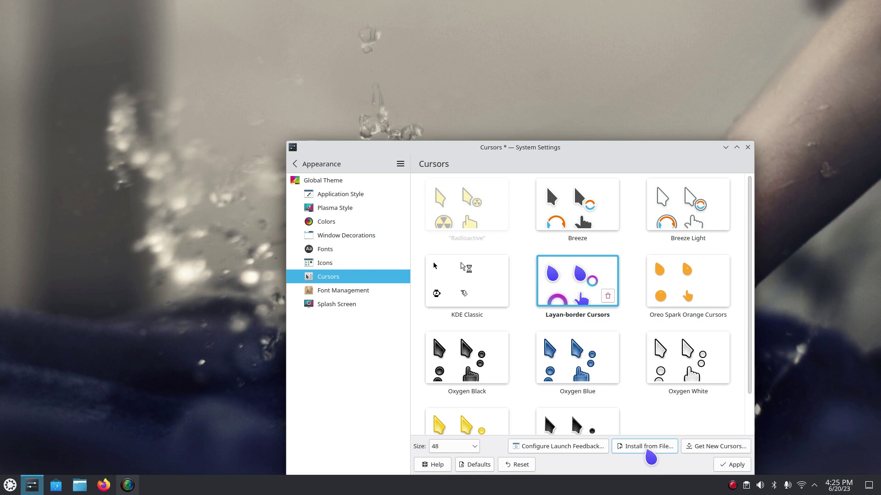
left_click(732, 465)
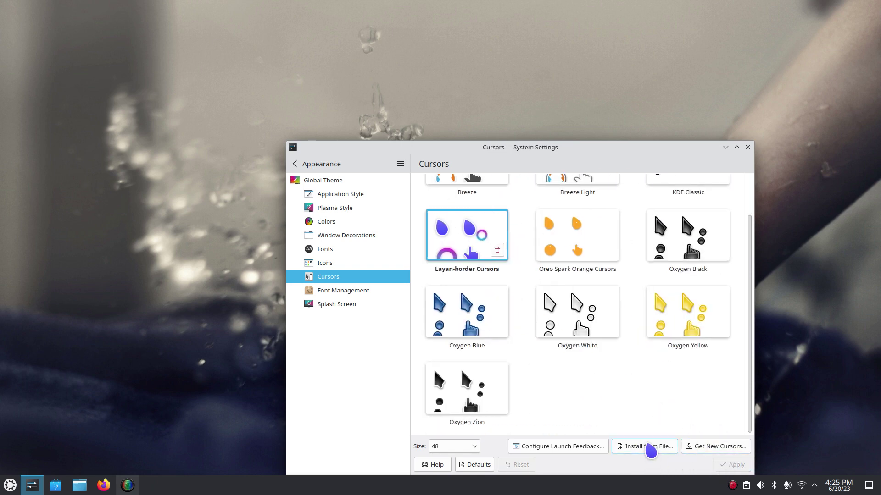
Try installing Downloads/Radioactive.tar.gz as a cursor theme and dismiss the invalid-archive error
left_click(649, 447)
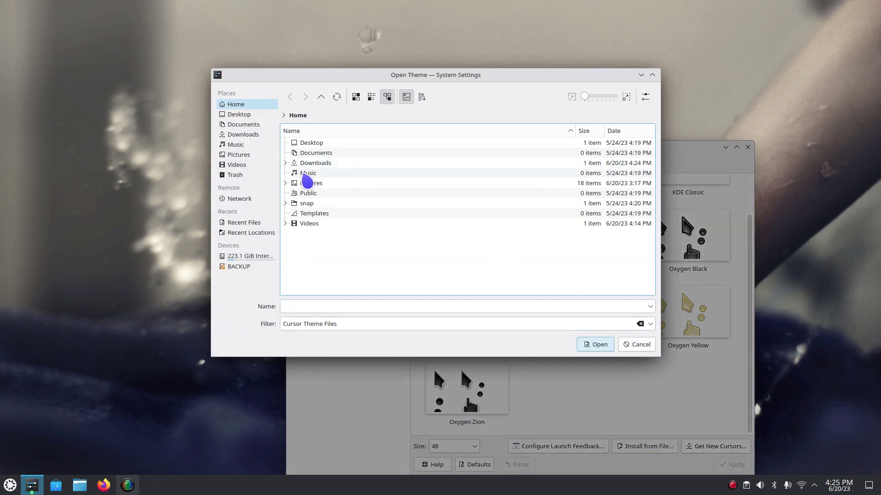
left_click(285, 163)
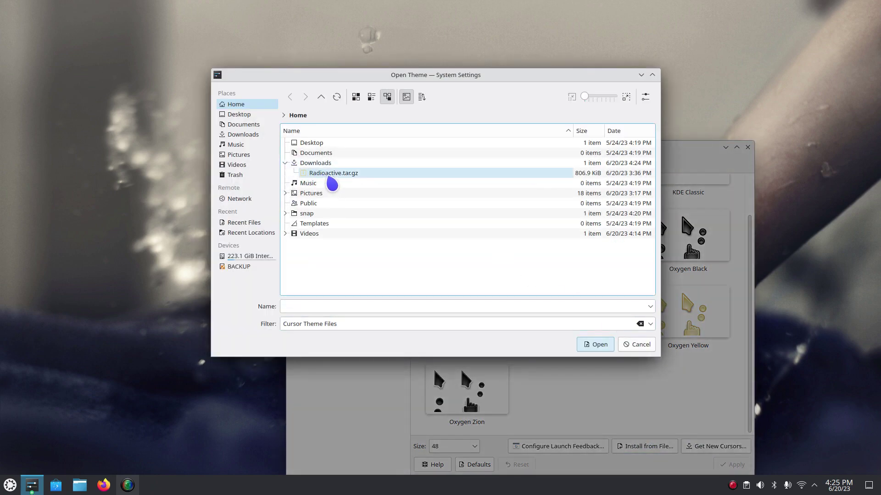
left_click(334, 174)
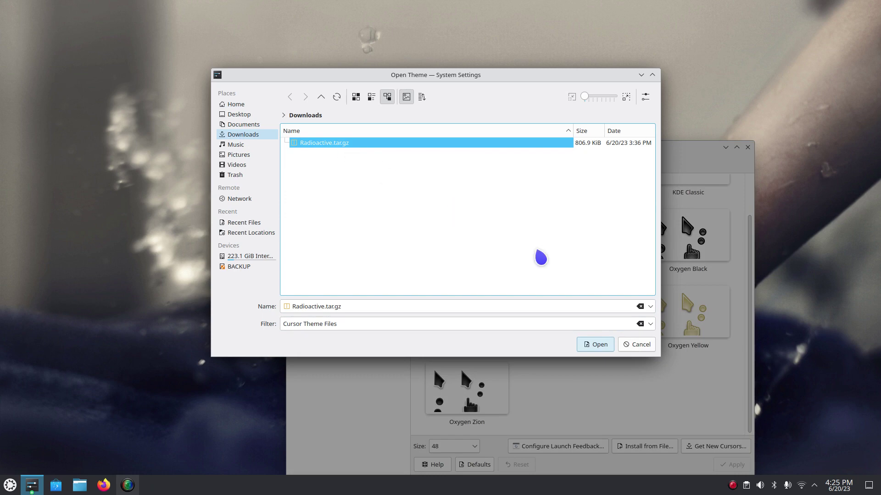
left_click(592, 345)
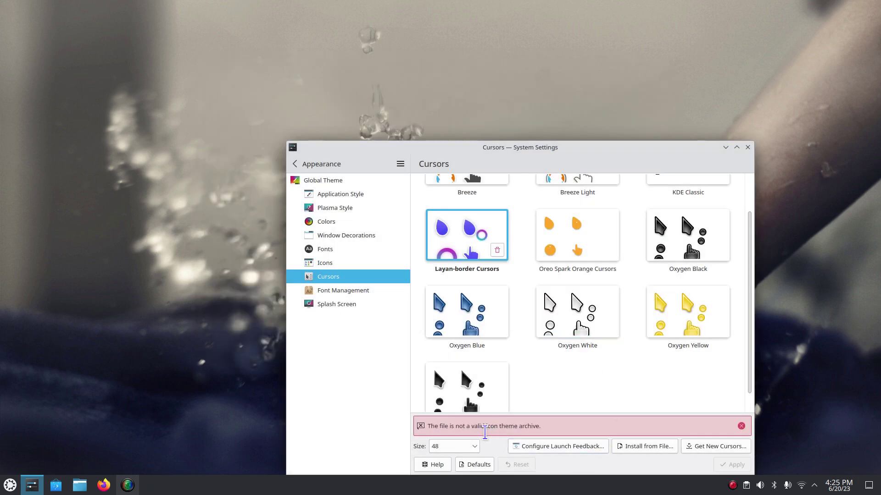
left_click(741, 426)
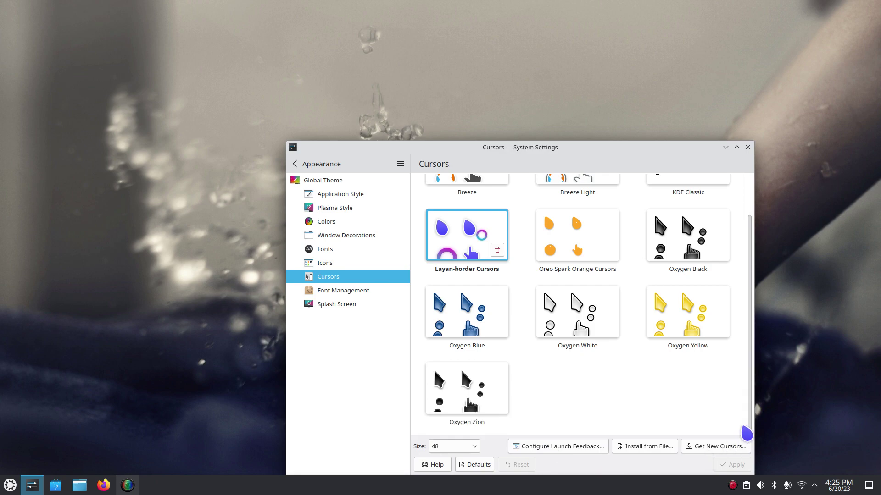
Close System Settings, check Dolphin's .icons folder holds only two cursor themes, then close Dolphin
left_click(748, 147)
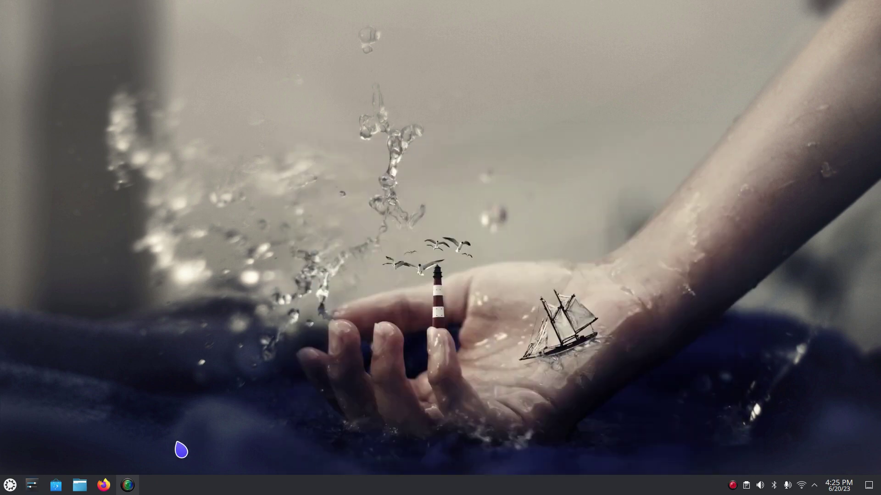
left_click(80, 485)
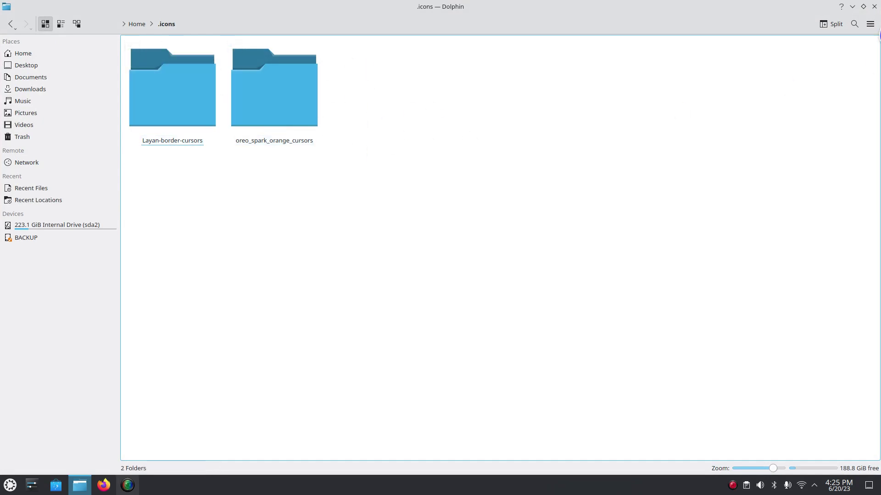
left_click(874, 7)
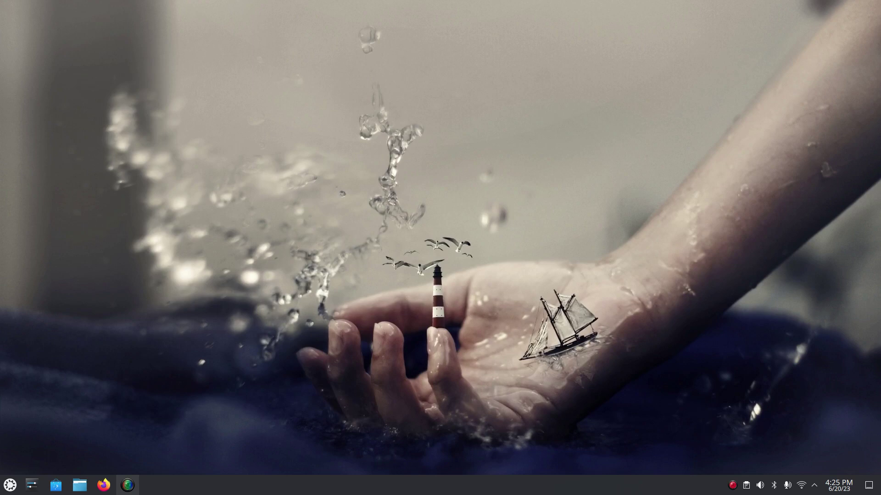
Open System Settings to the Appearance > Cursors page
left_click(32, 486)
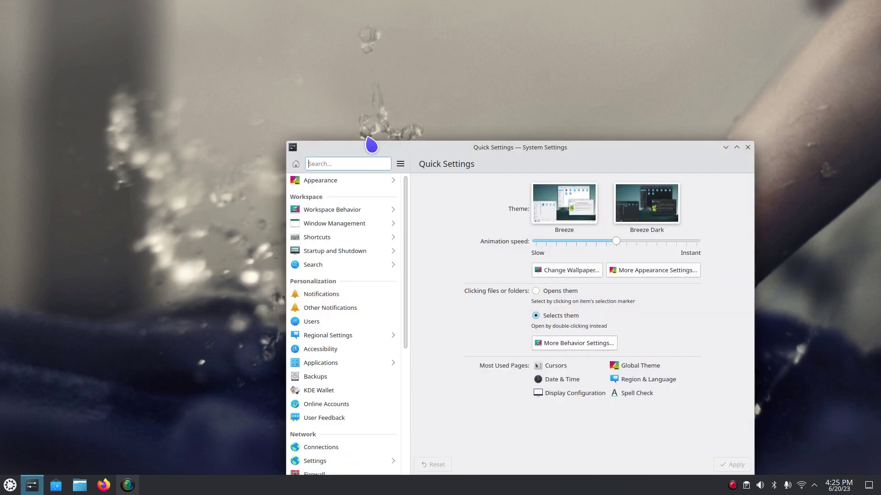
left_click(351, 182)
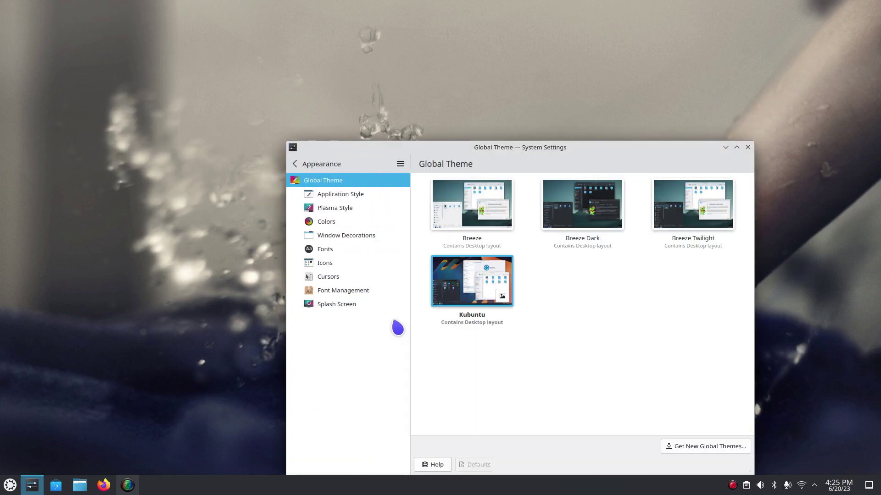
left_click(338, 278)
Retry installing Downloads/Radioactive.tar.gz from file and dismiss the invalid-archive error
left_click(660, 448)
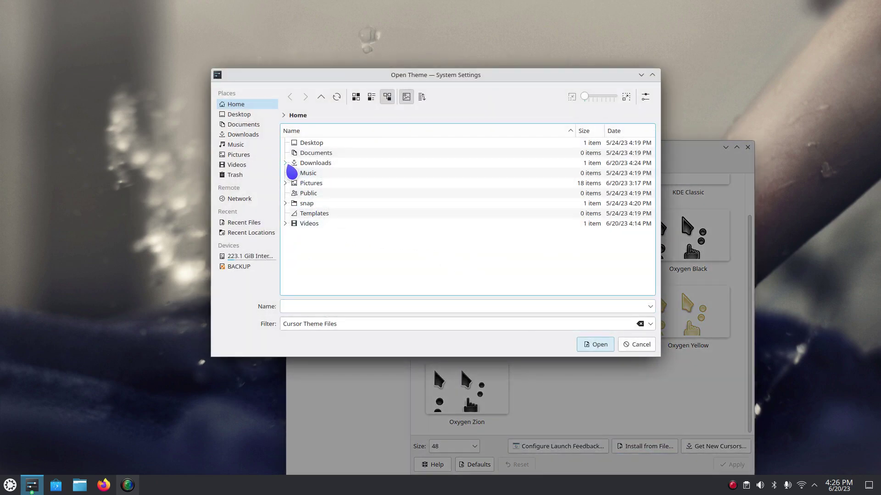
left_click(285, 163)
left_click(316, 173)
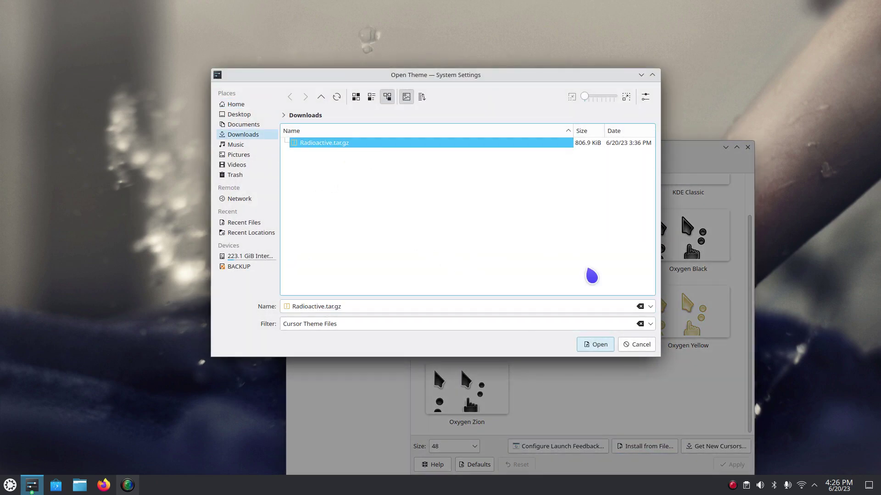
left_click(601, 347)
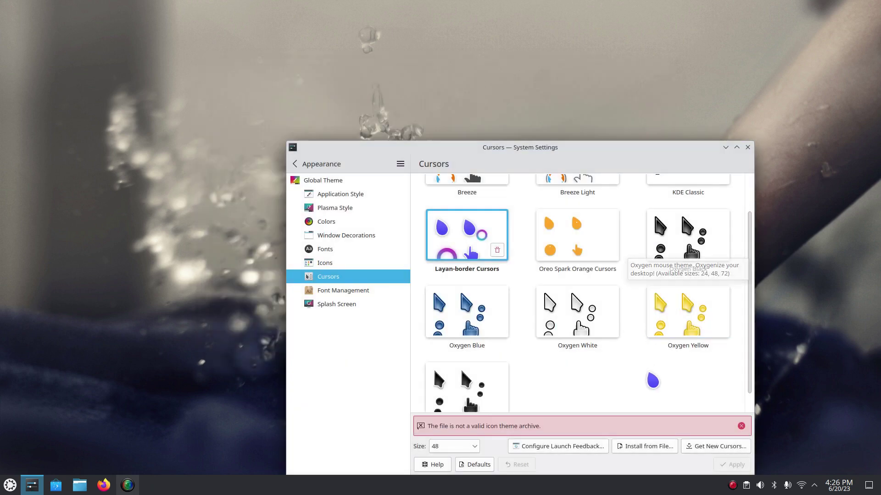
scroll(654, 384, "up", 2)
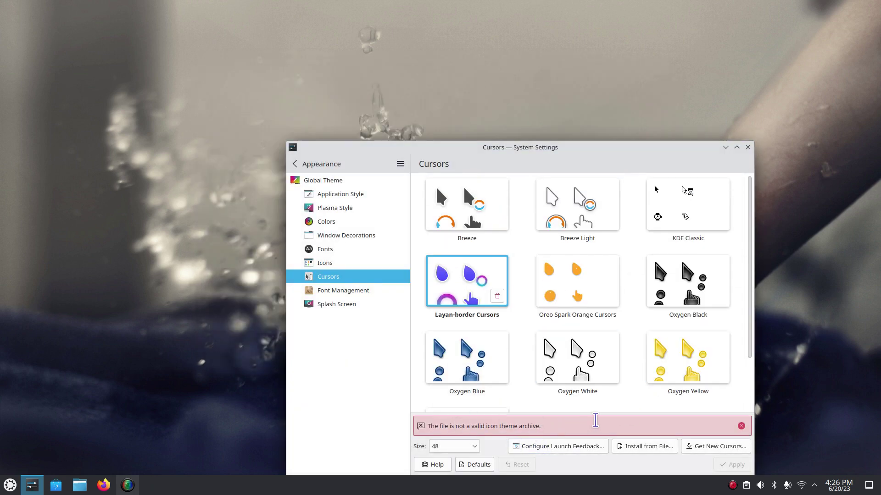
left_click(741, 426)
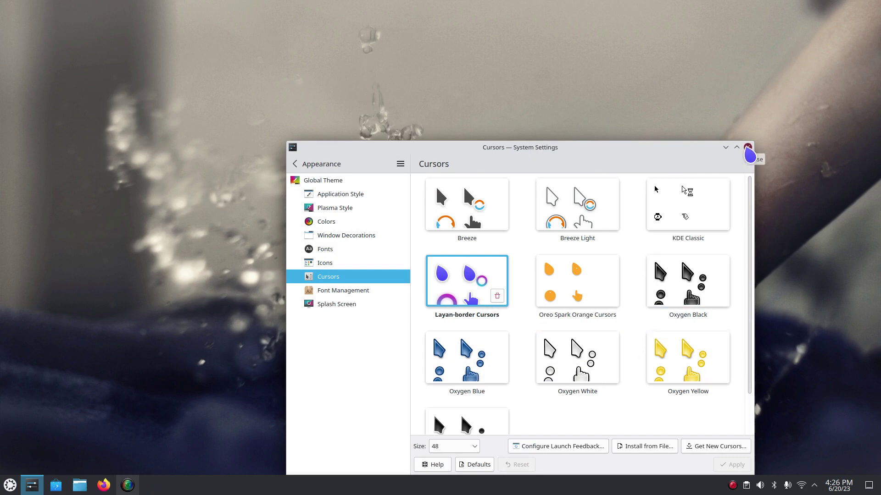
Extract Radioactive.tar.gz into the Downloads folder with Ark
left_click(748, 147)
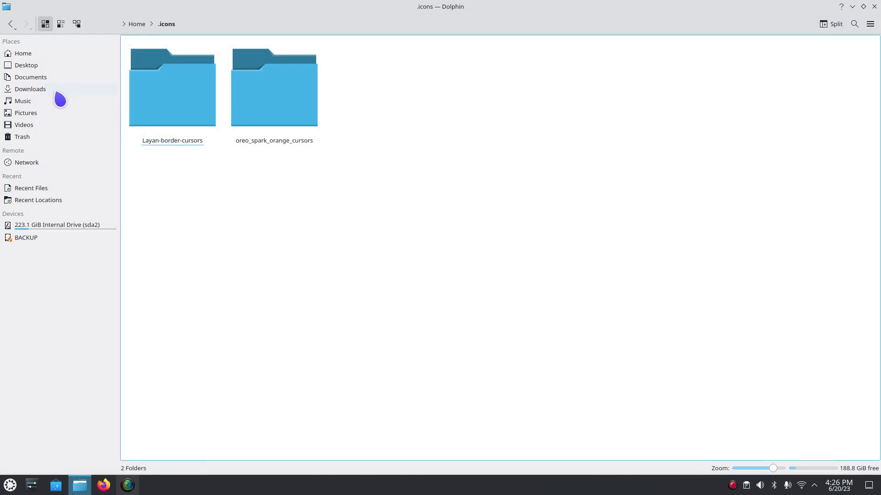
left_click(56, 92)
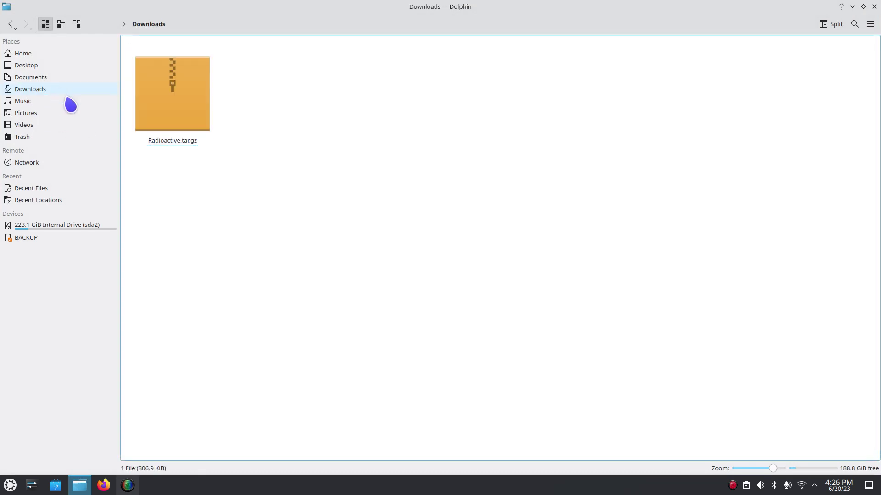
double_click(171, 81)
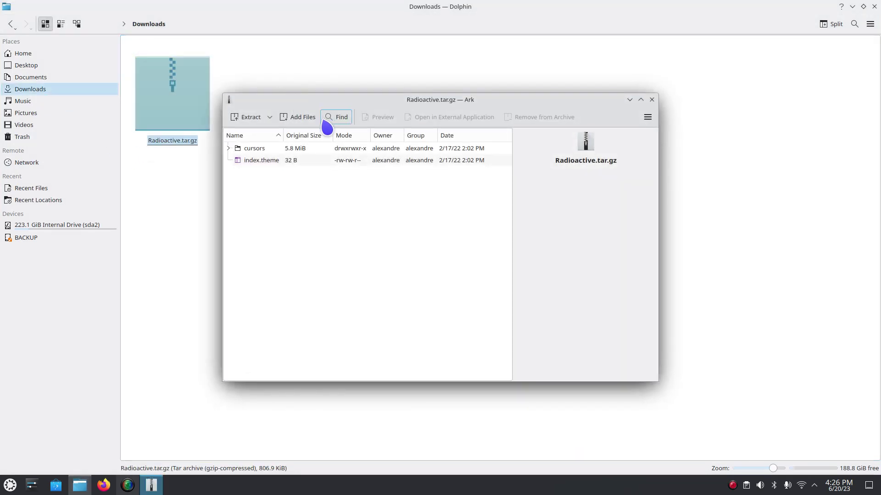
left_click(252, 120)
left_click(566, 328)
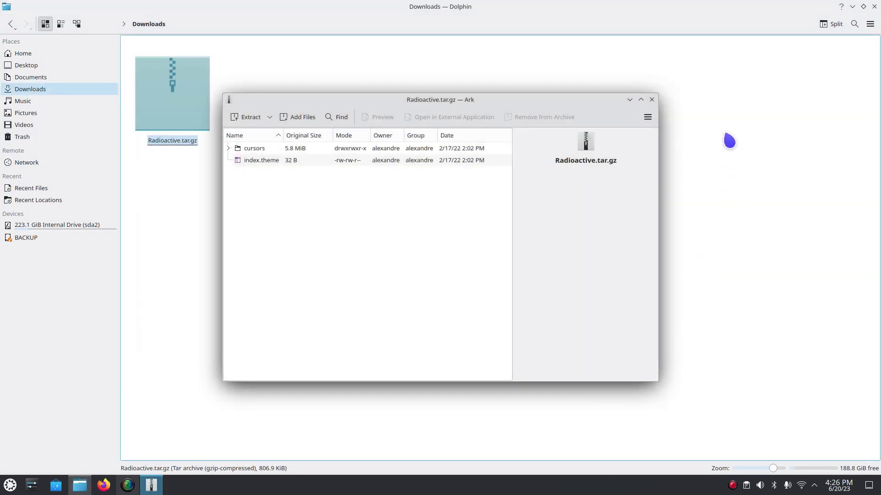
left_click(652, 100)
Move the extracted Radioactive folder into the hidden Home/.icons folder
right_click(167, 80)
left_click(208, 141)
left_click_drag(41, 85, 37, 48)
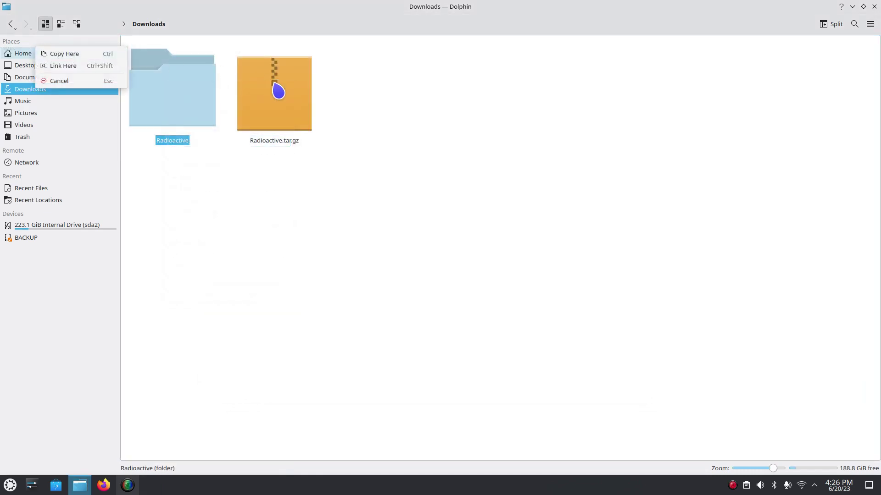
left_click(15, 58)
left_click(399, 97)
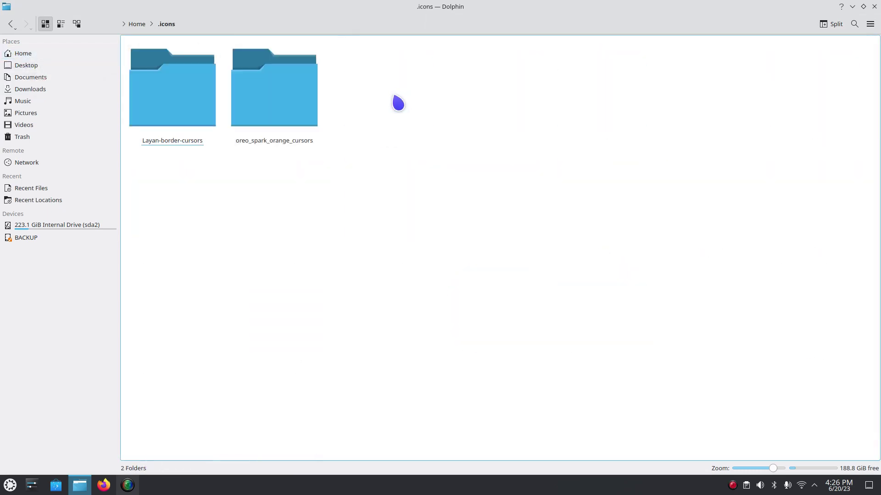
right_click(321, 208)
left_click(406, 247)
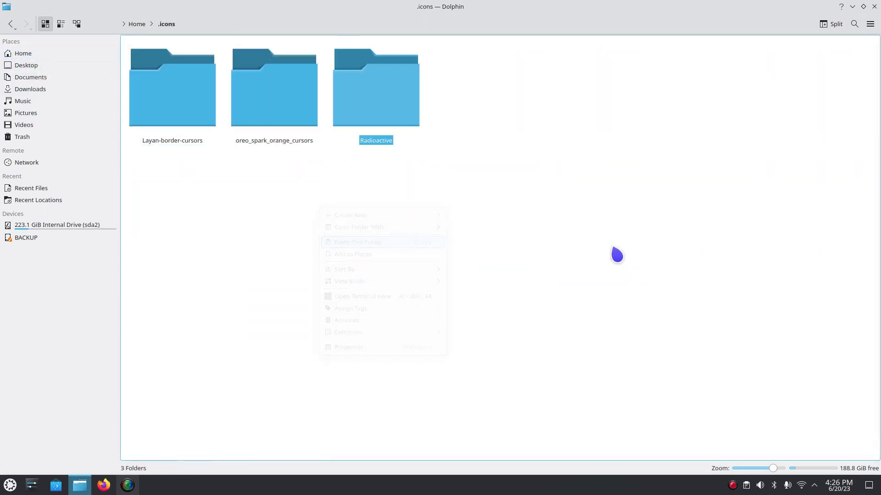
Select and apply the Radioactive cursor theme in Appearance > Cursors
left_click(874, 7)
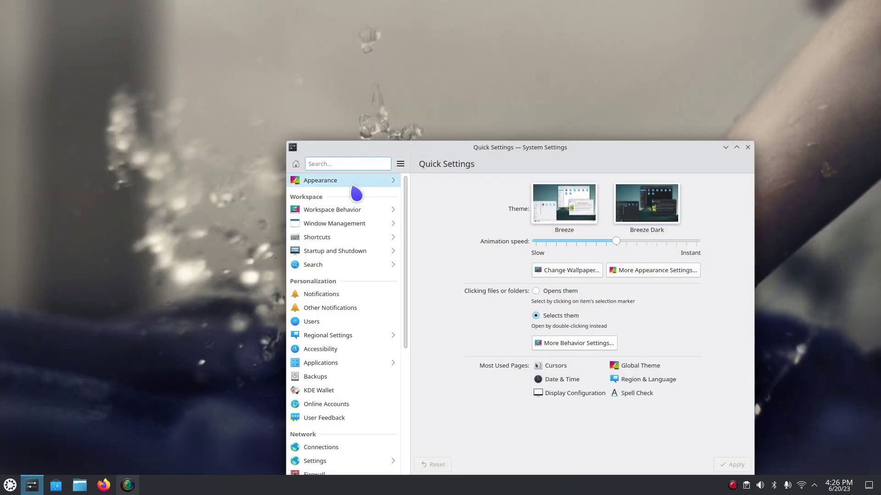
left_click(354, 182)
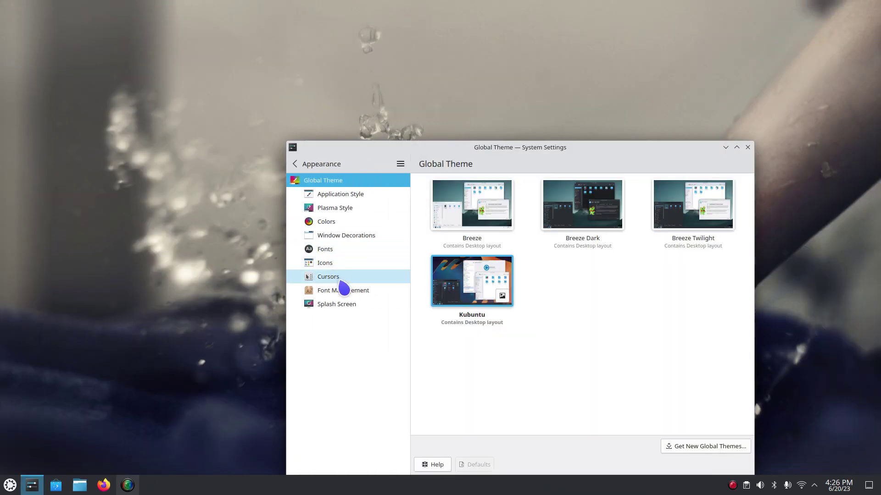
left_click(340, 279)
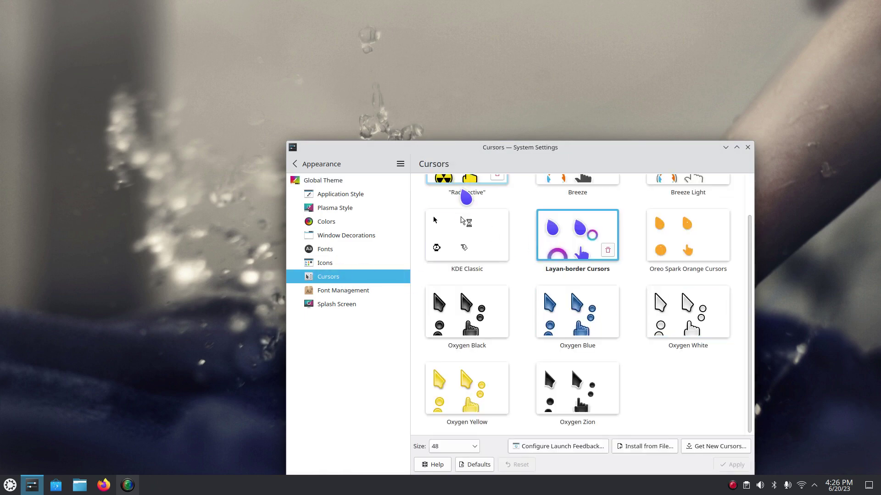
scroll(477, 211, "up", 1)
left_click(493, 234)
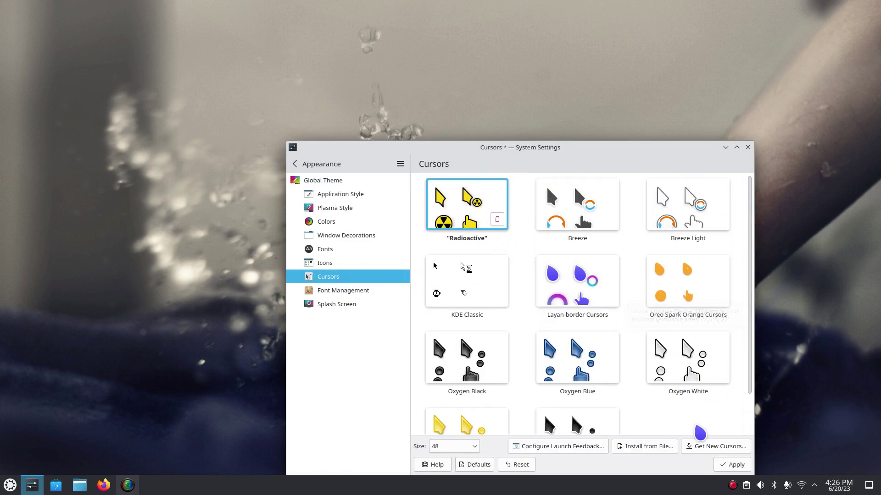
left_click(732, 466)
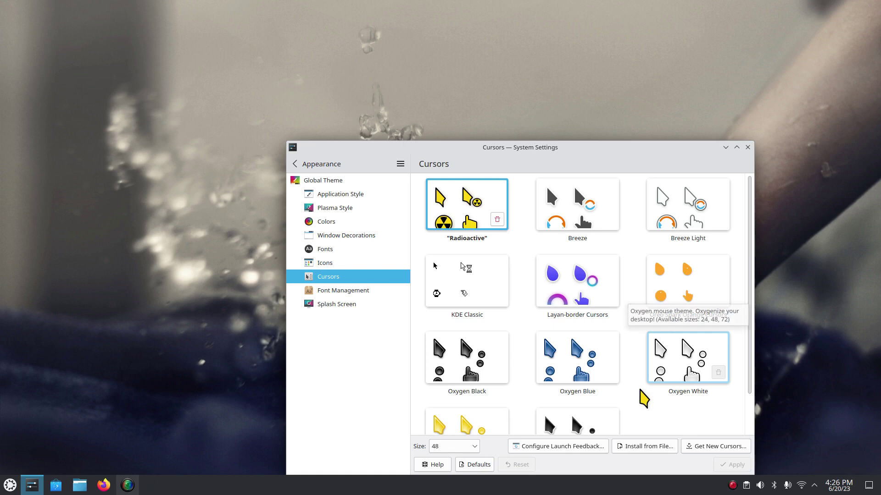
Set the cursor size to 96, apply it, and close System Settings
left_click(470, 446)
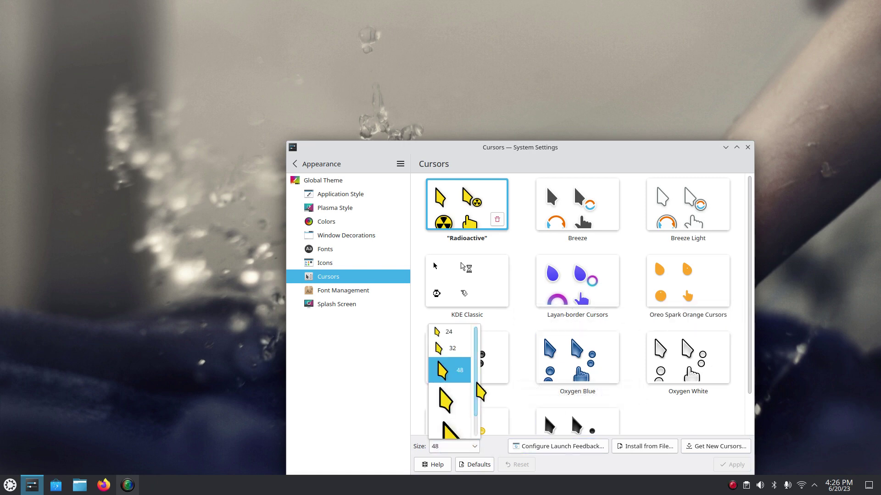
left_click(461, 414)
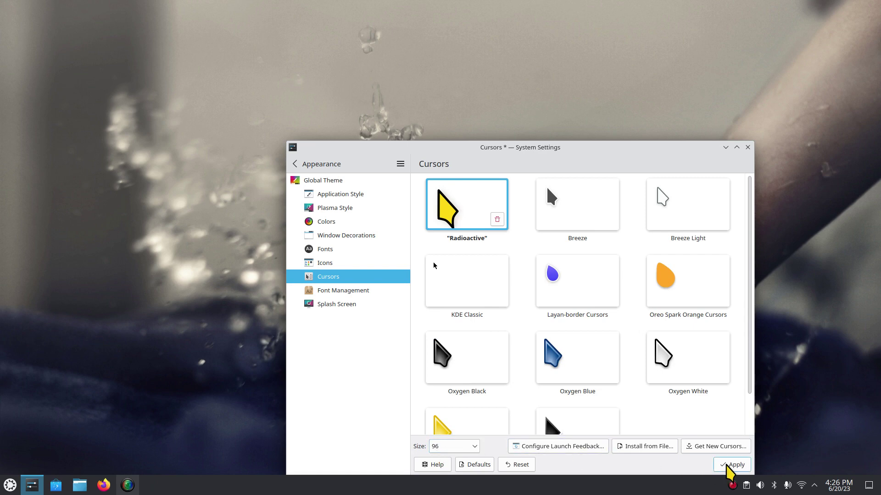
left_click(730, 464)
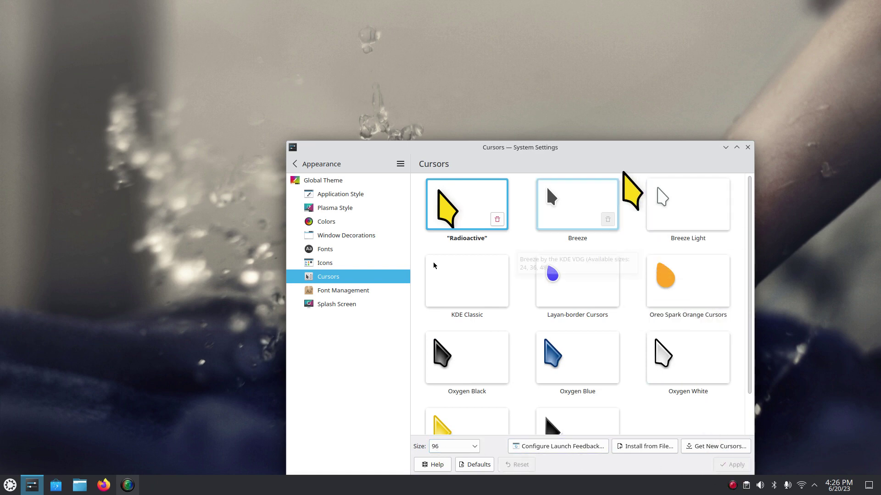
left_click_drag(604, 147, 566, 72)
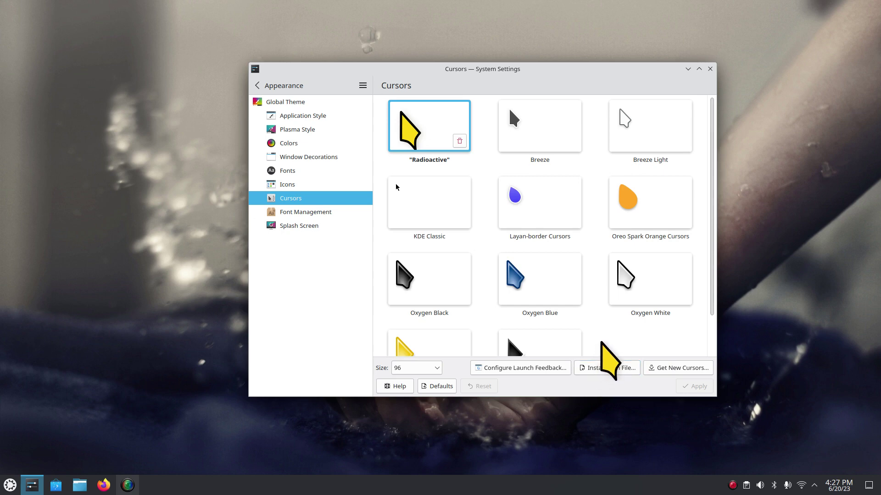
key("ctrl+q")
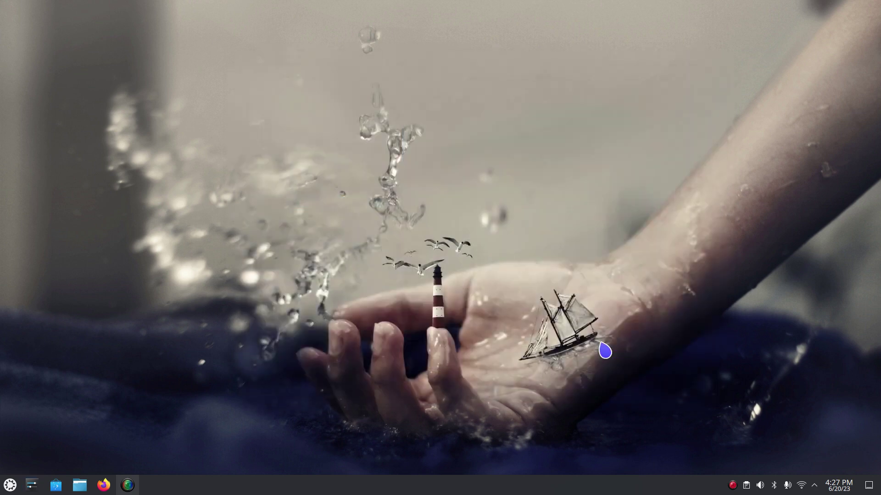